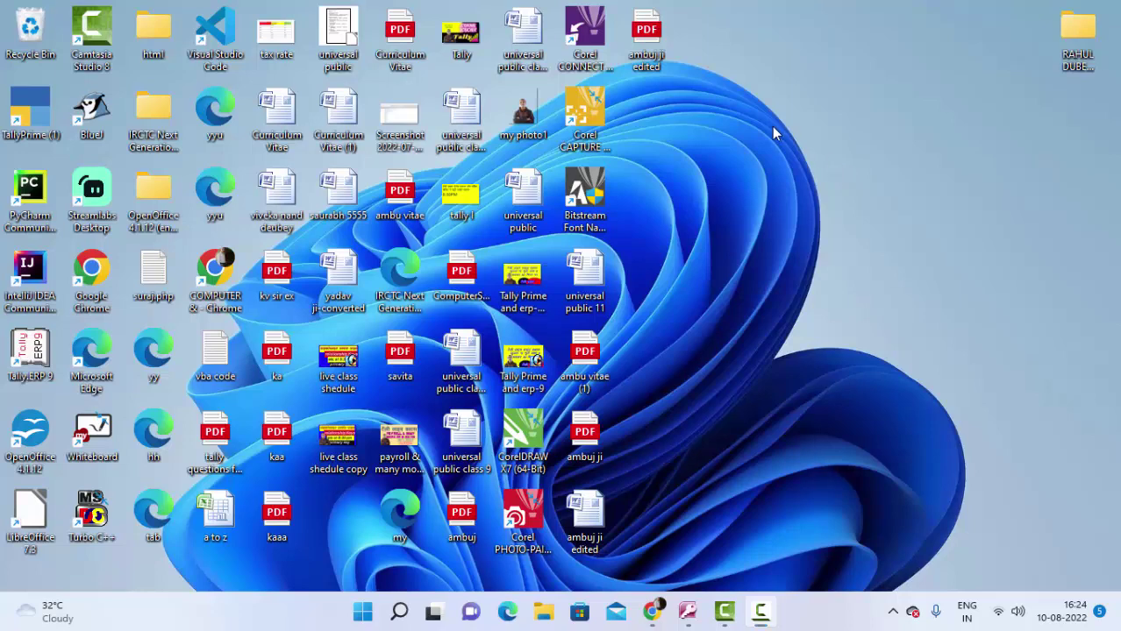
Step: Refresh the desktop five times, then restore the Access window showing Database31's Table1
right_click(771, 126)
left_click(829, 199)
right_click(735, 124)
left_click(800, 187)
right_click(795, 163)
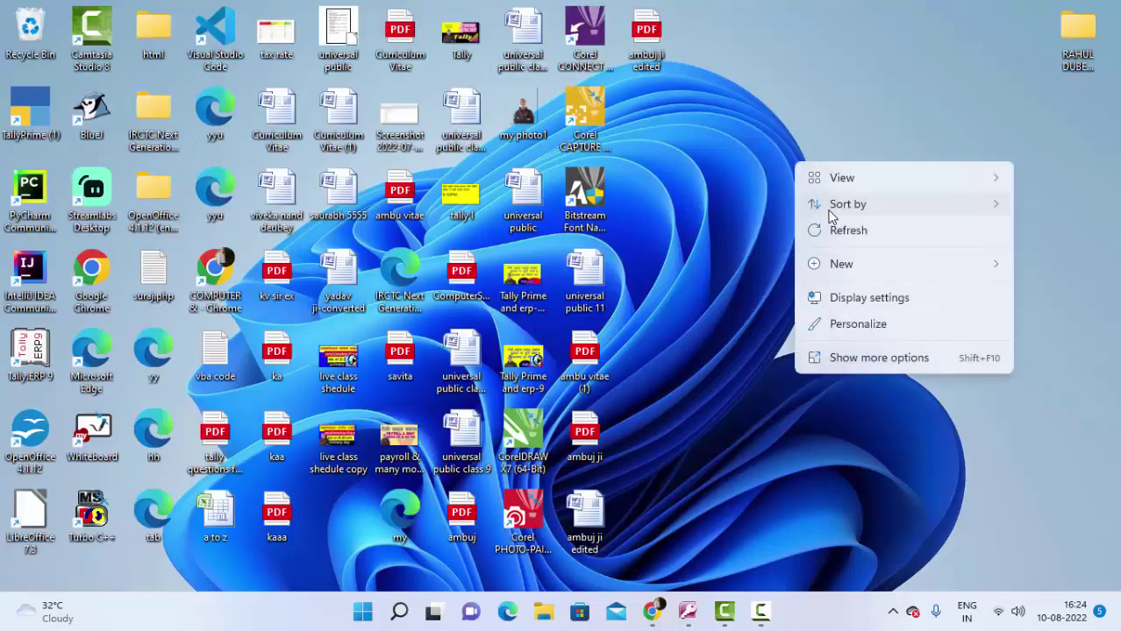
left_click(843, 230)
right_click(766, 111)
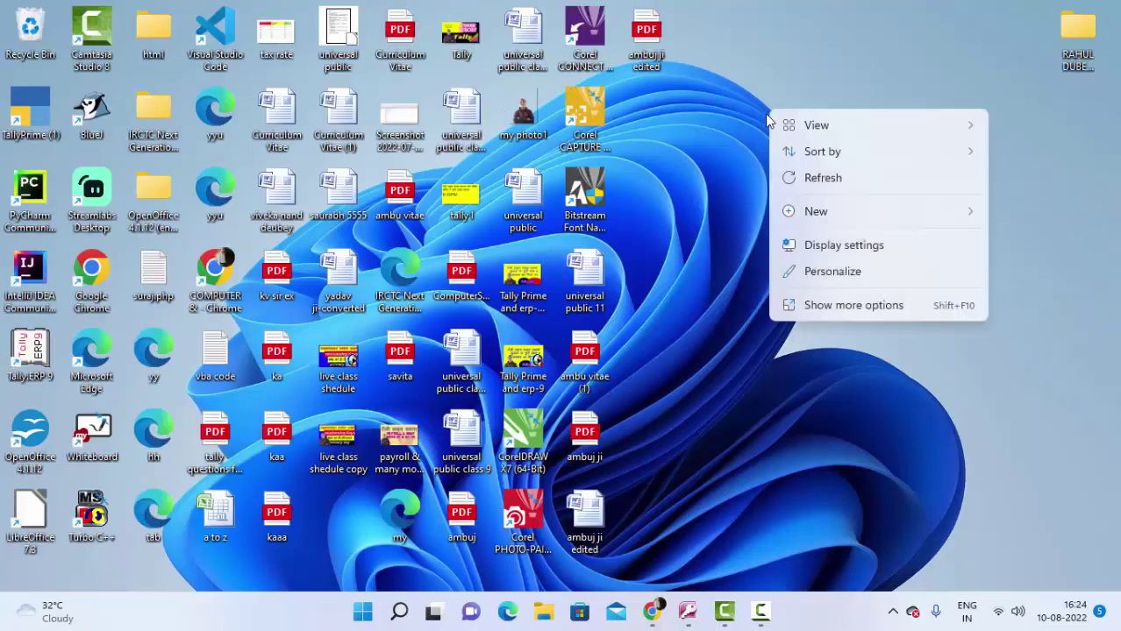
left_click(807, 178)
right_click(786, 114)
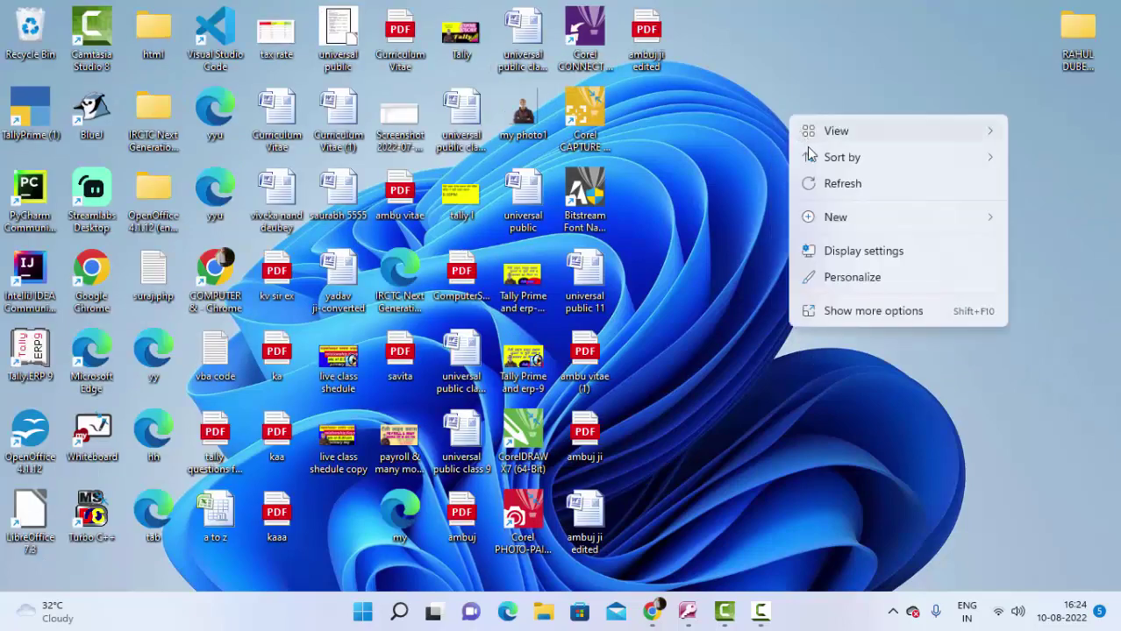
left_click(843, 185)
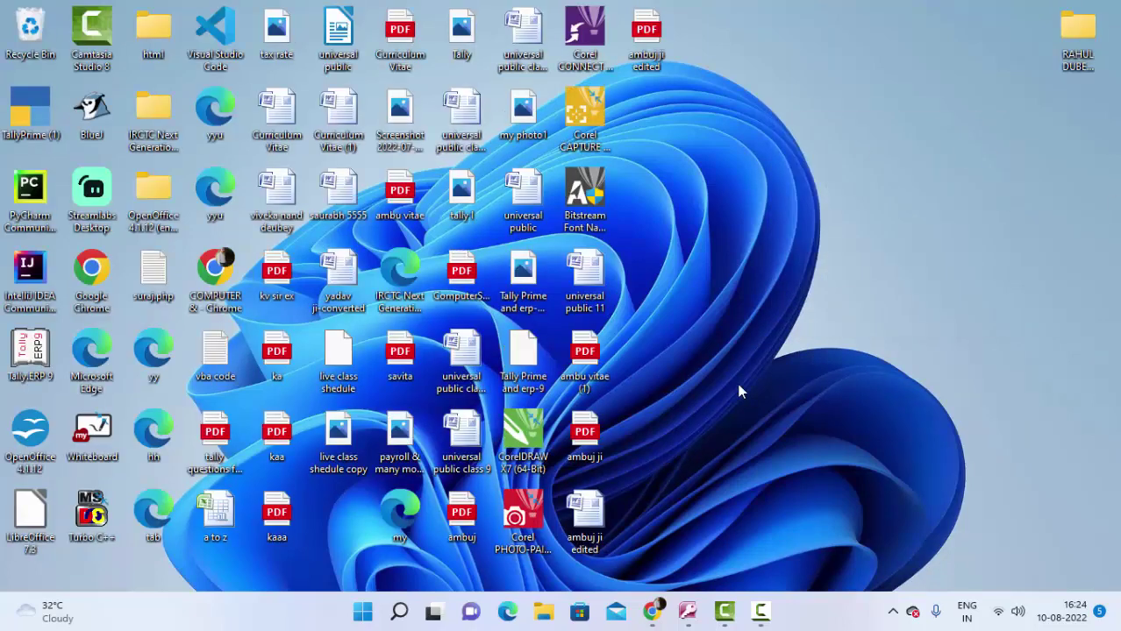
left_click(687, 612)
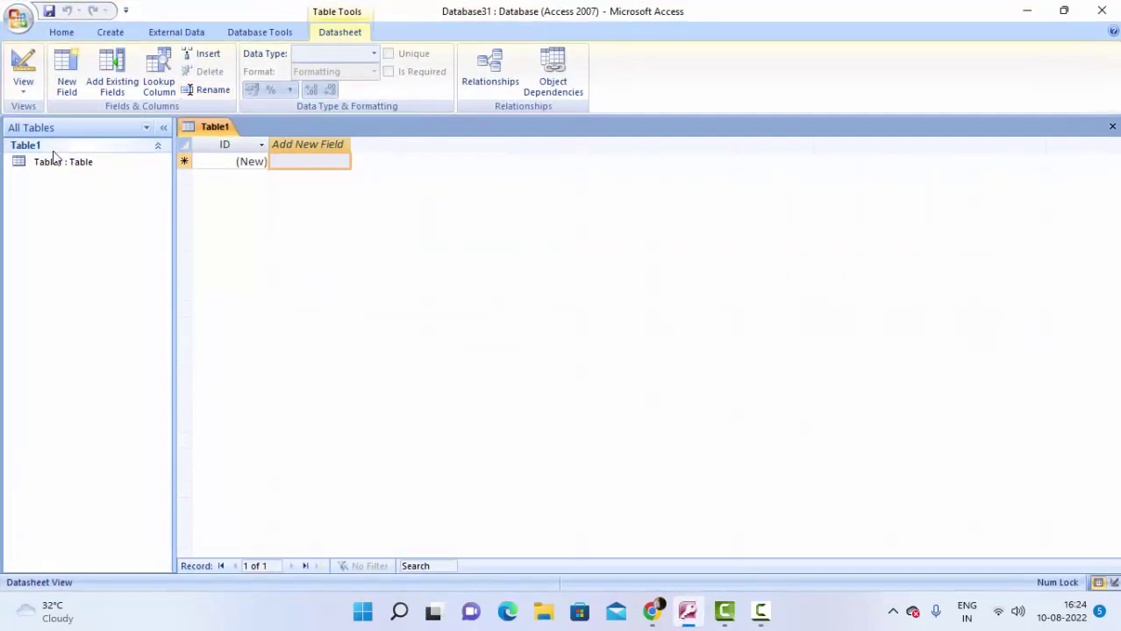
Step: Switch Table1 to Design View, saving it under the name StudentT
left_click(25, 84)
left_click(56, 155)
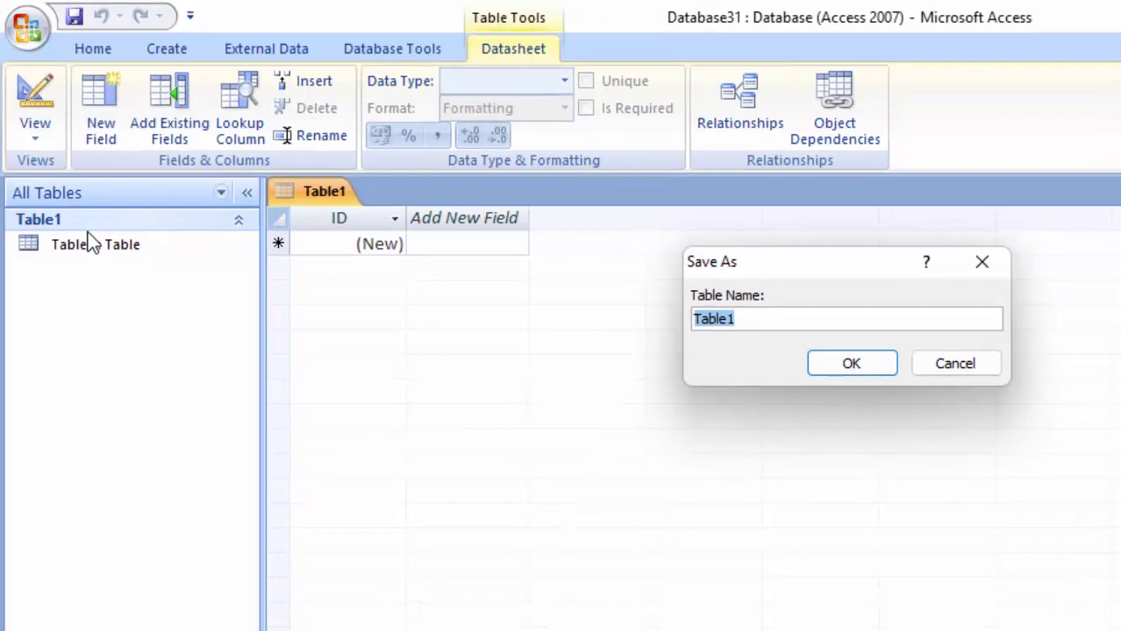
key("BackSpace")
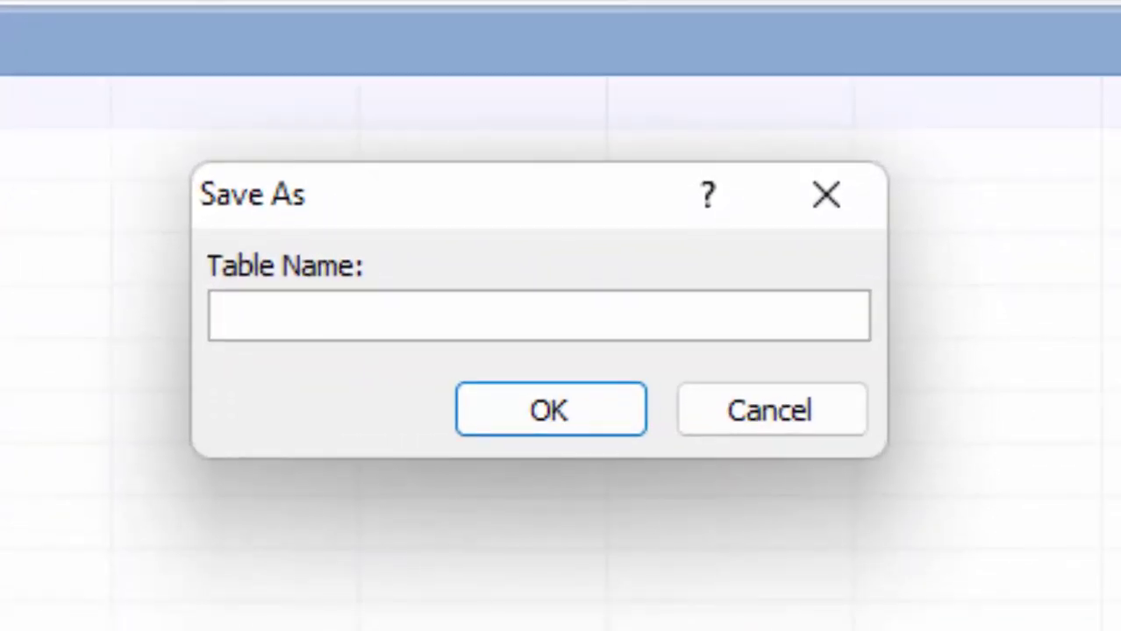
type("St")
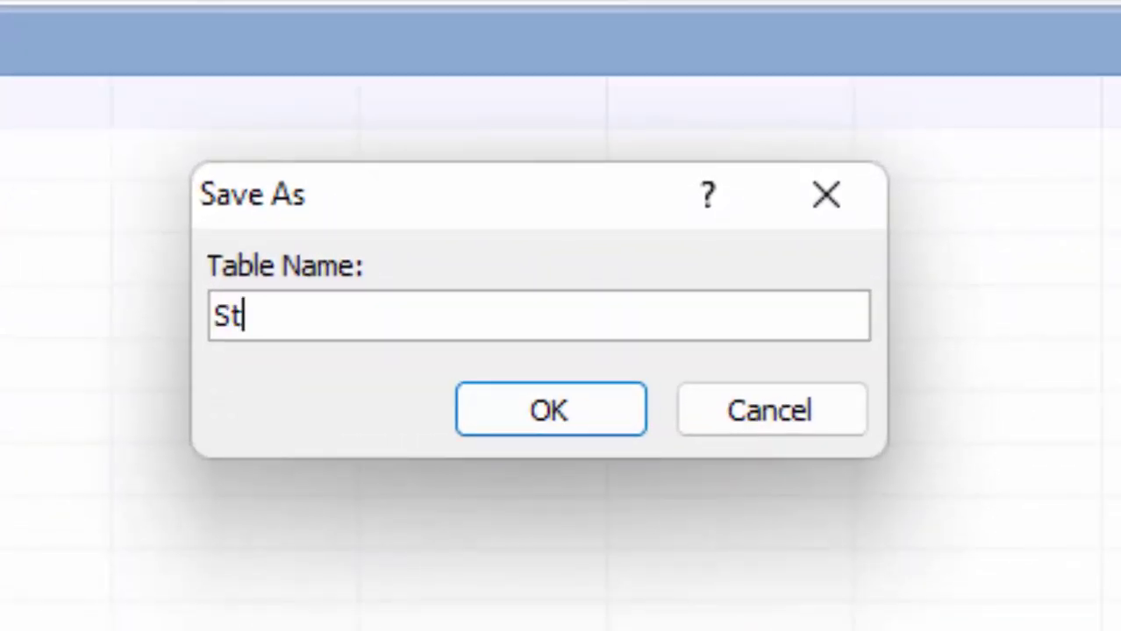
type("udentT")
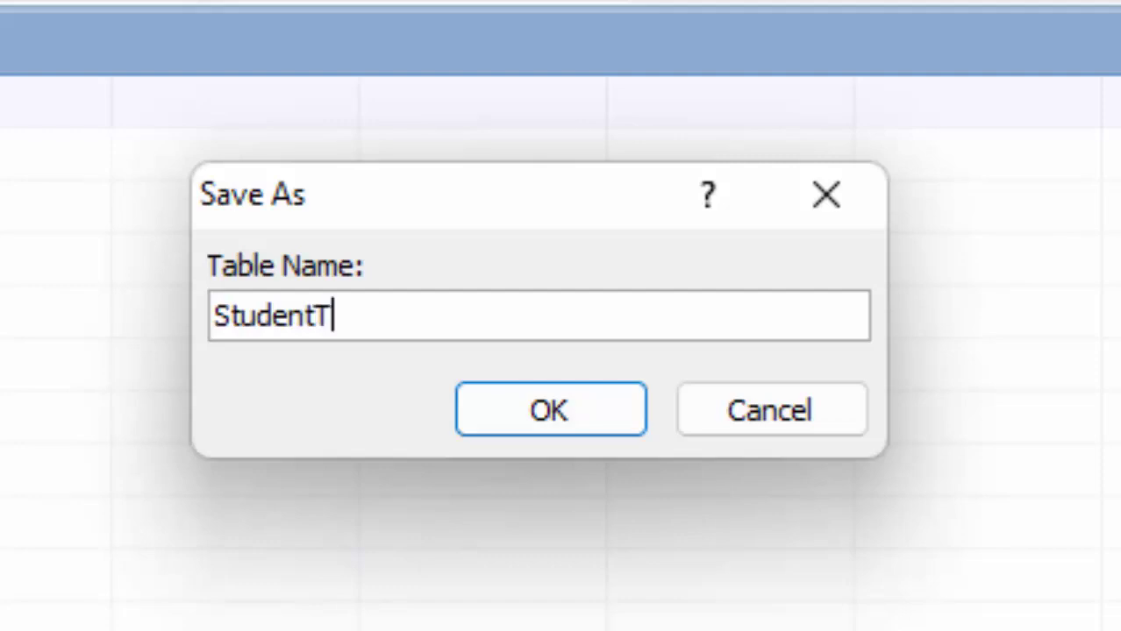
key("Return")
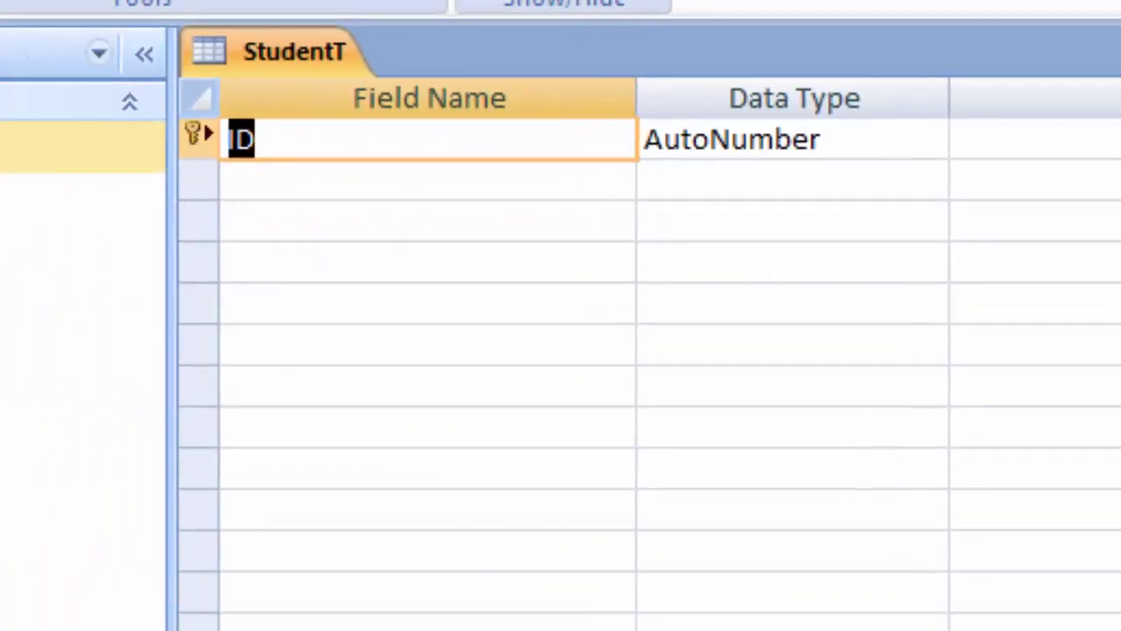
Step: Rename ID to Roll Number and add the fields Name of Student, Computer and English
type("Roll")
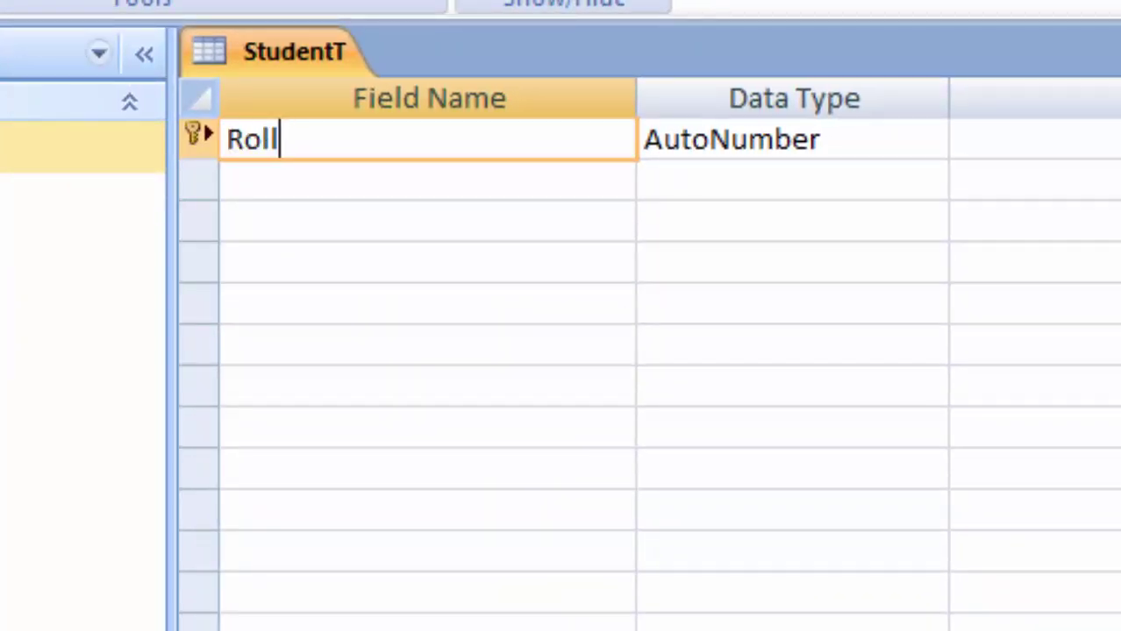
type(" Number")
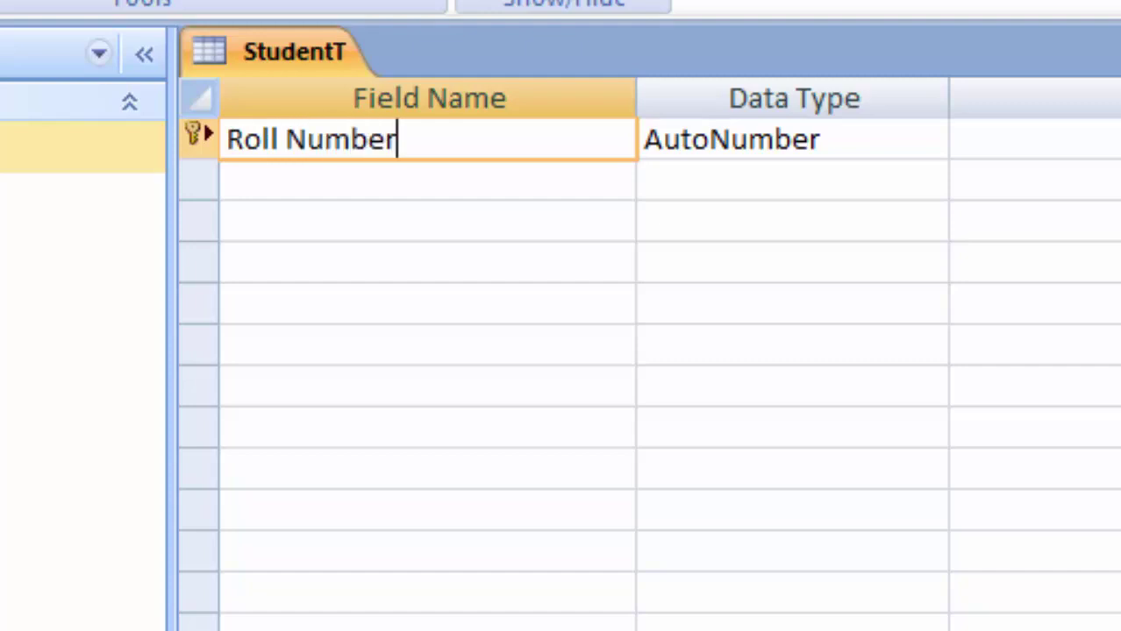
key("Tab")
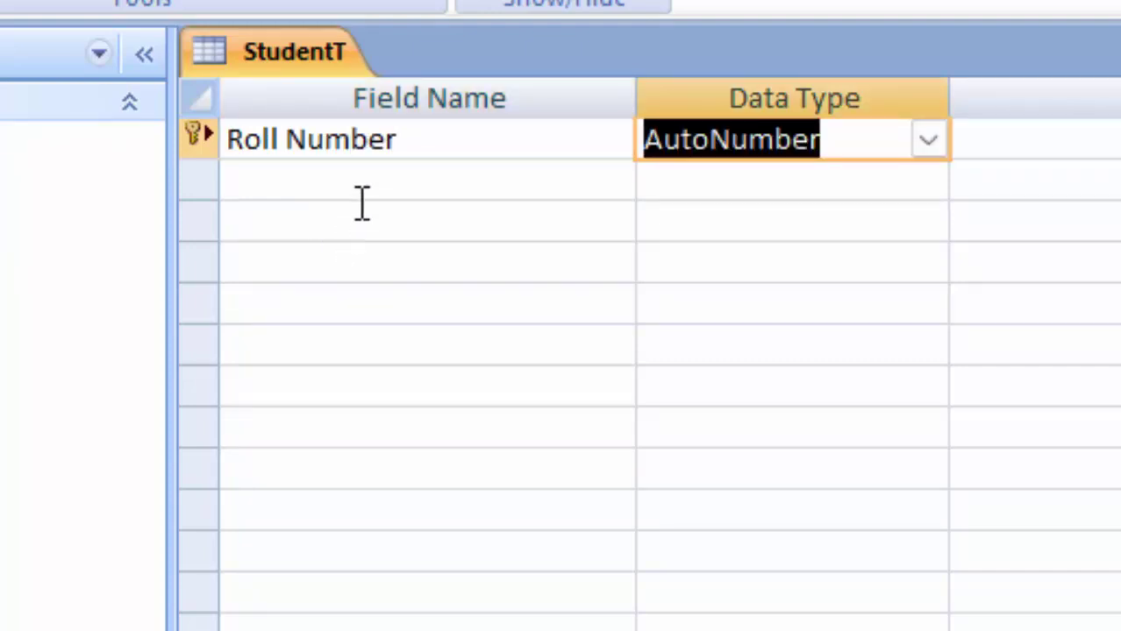
left_click(508, 183)
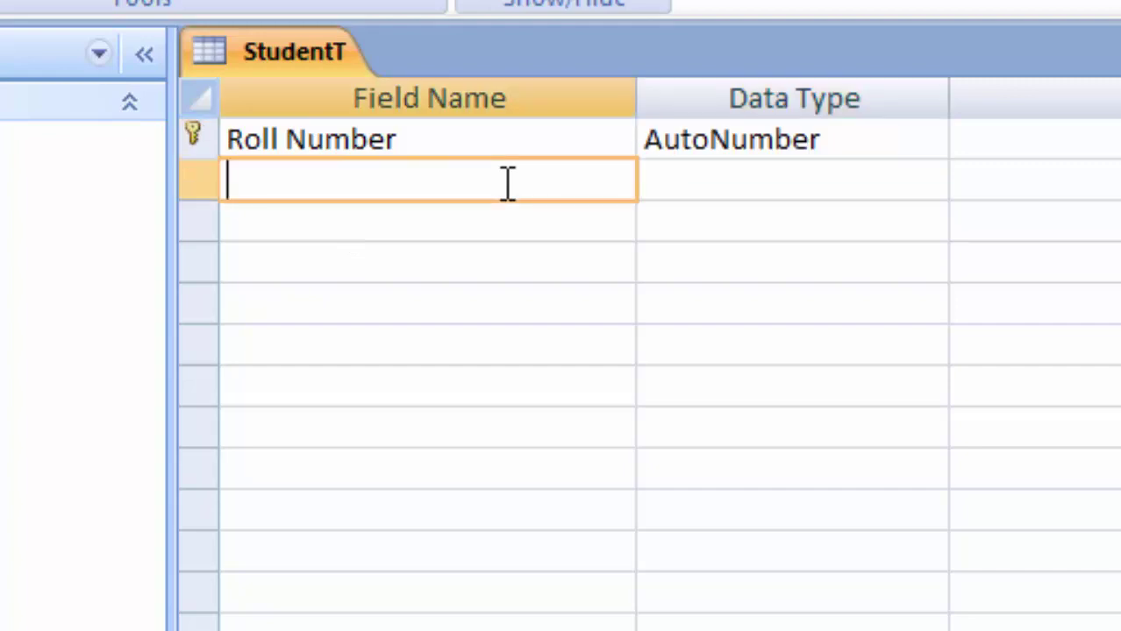
type("Name ")
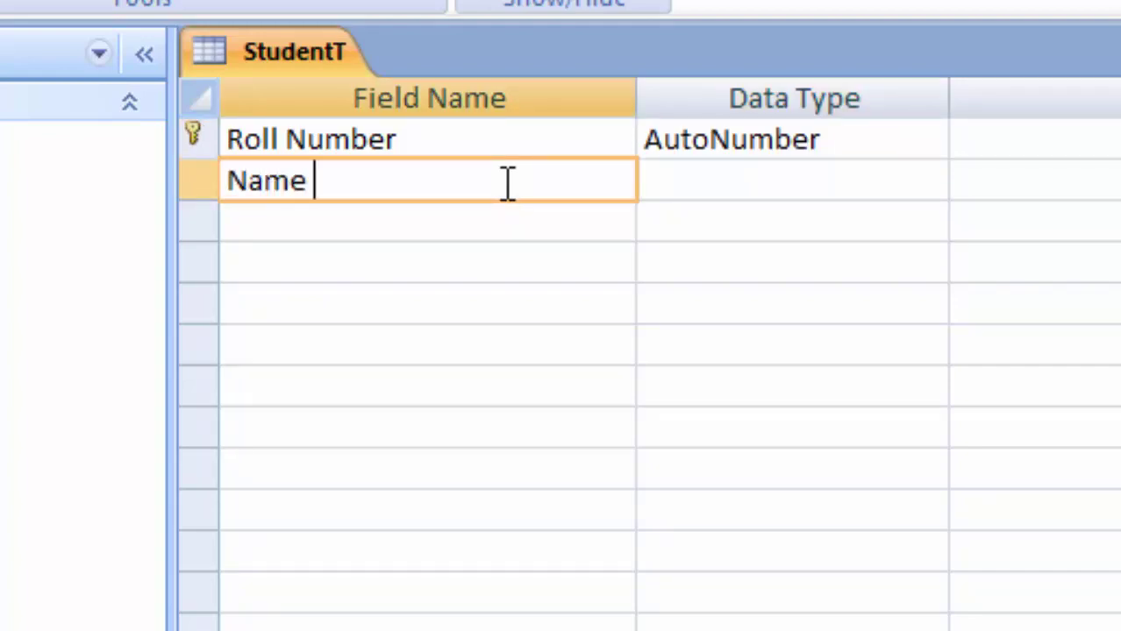
type("of Stu")
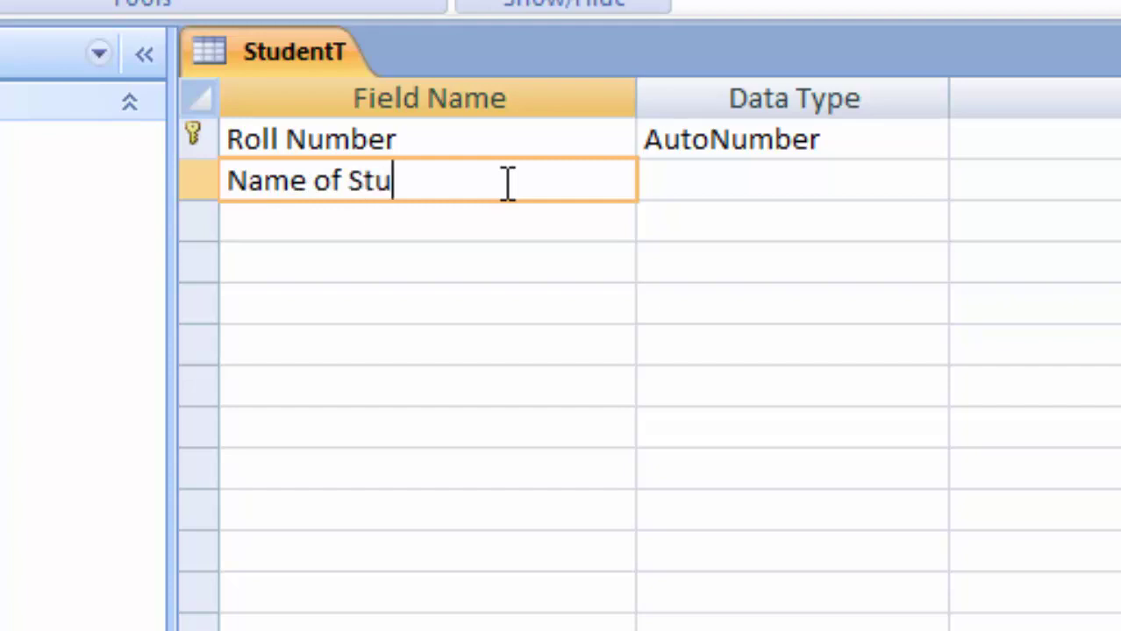
type("dent")
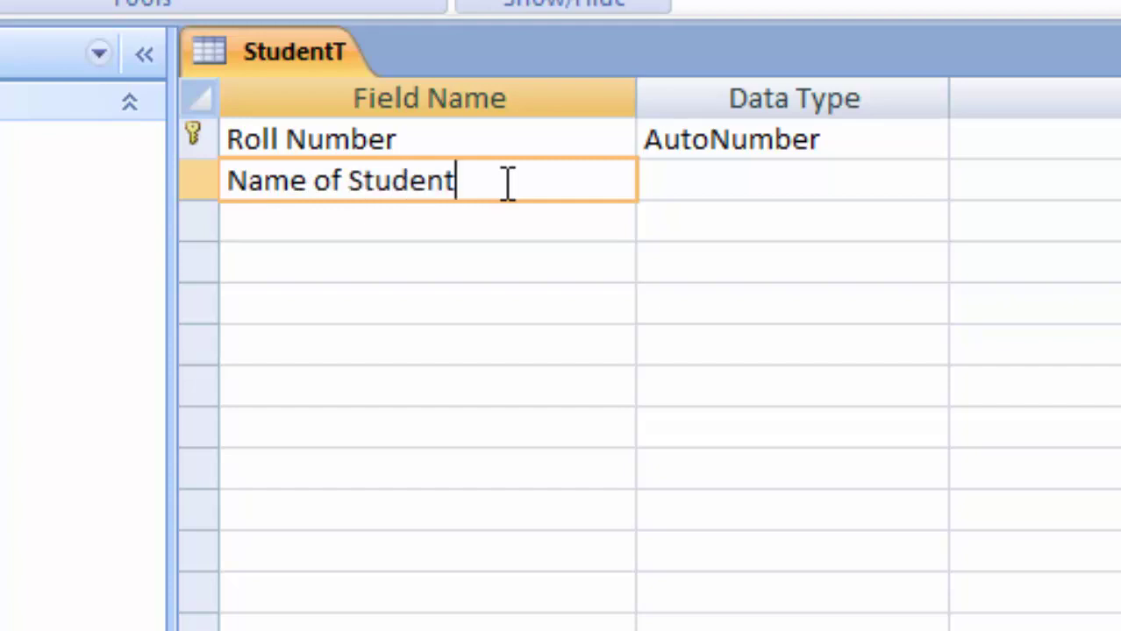
left_click(873, 182)
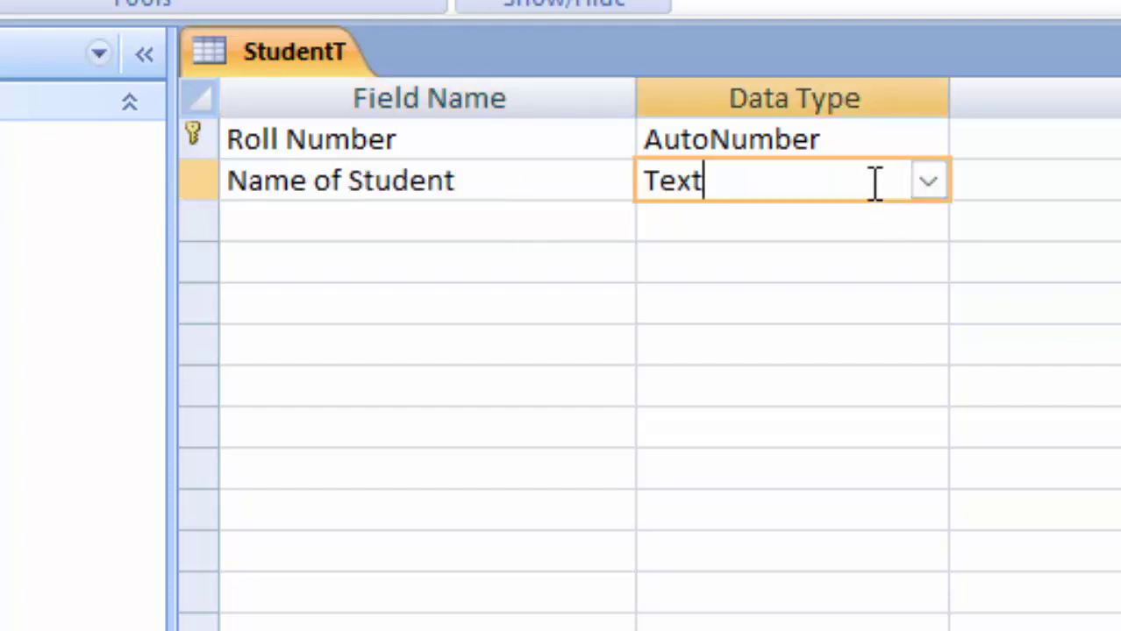
left_click(373, 238)
type("C")
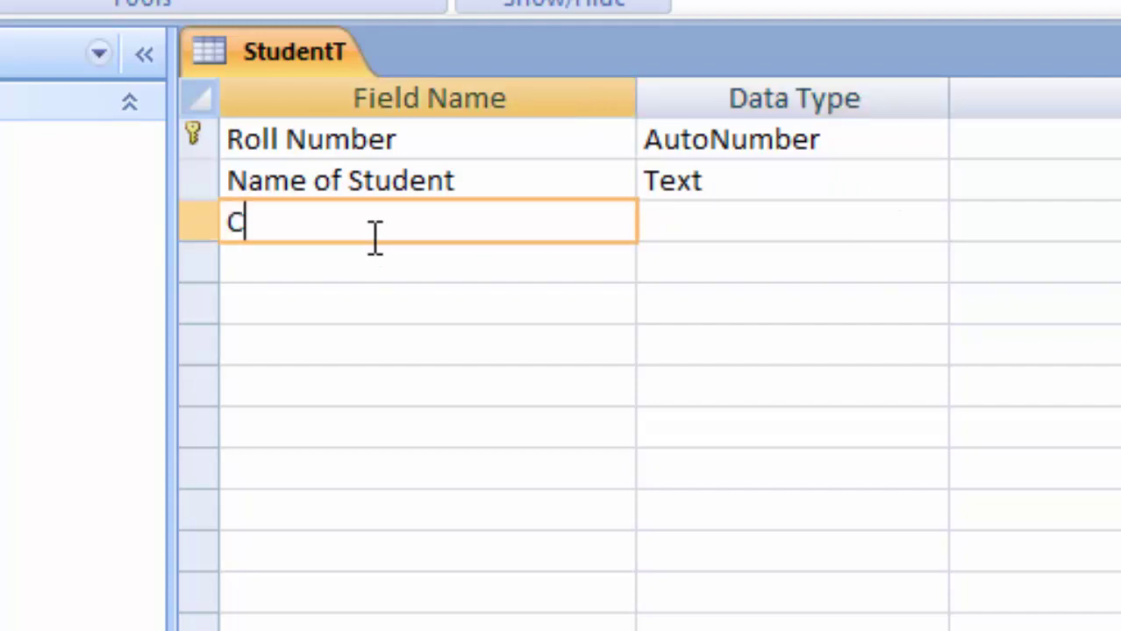
type("omputer")
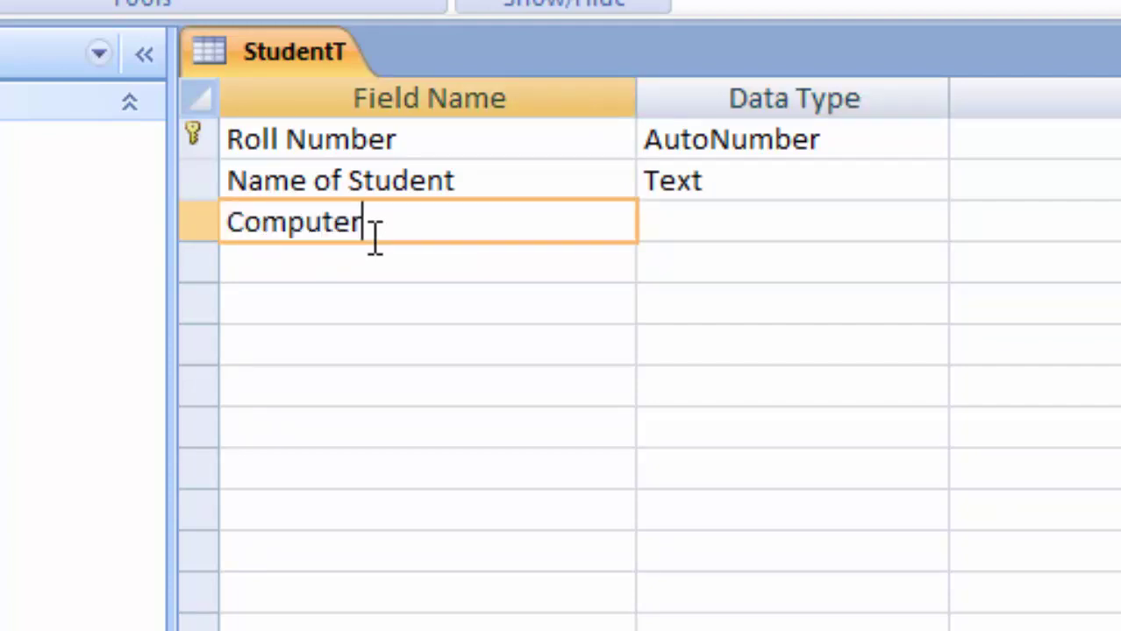
left_click(375, 254)
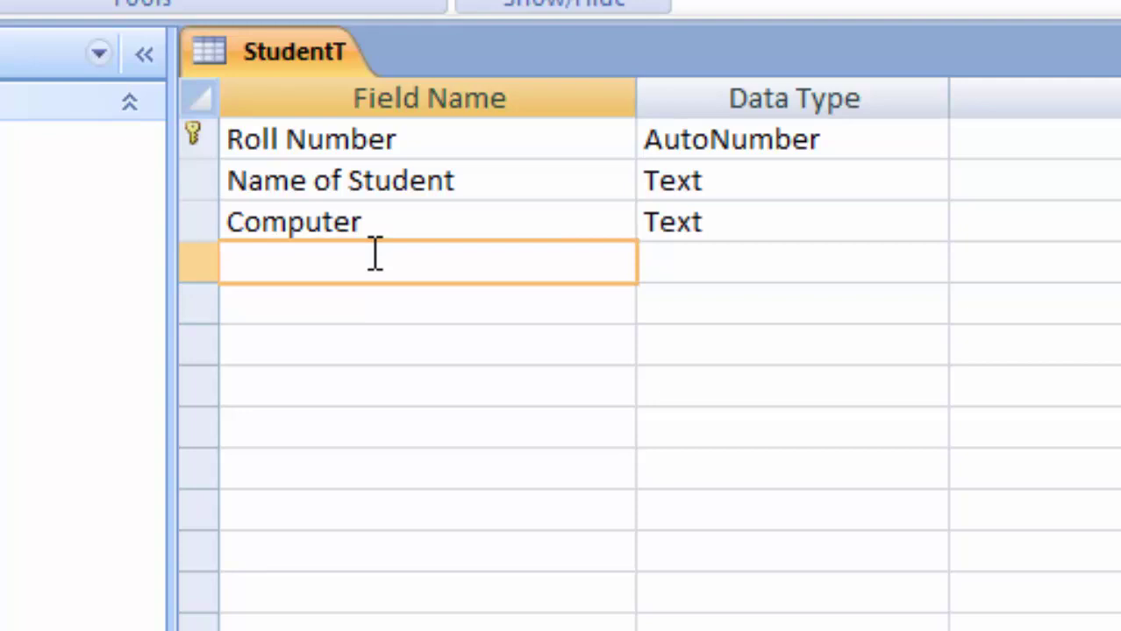
type("Englu")
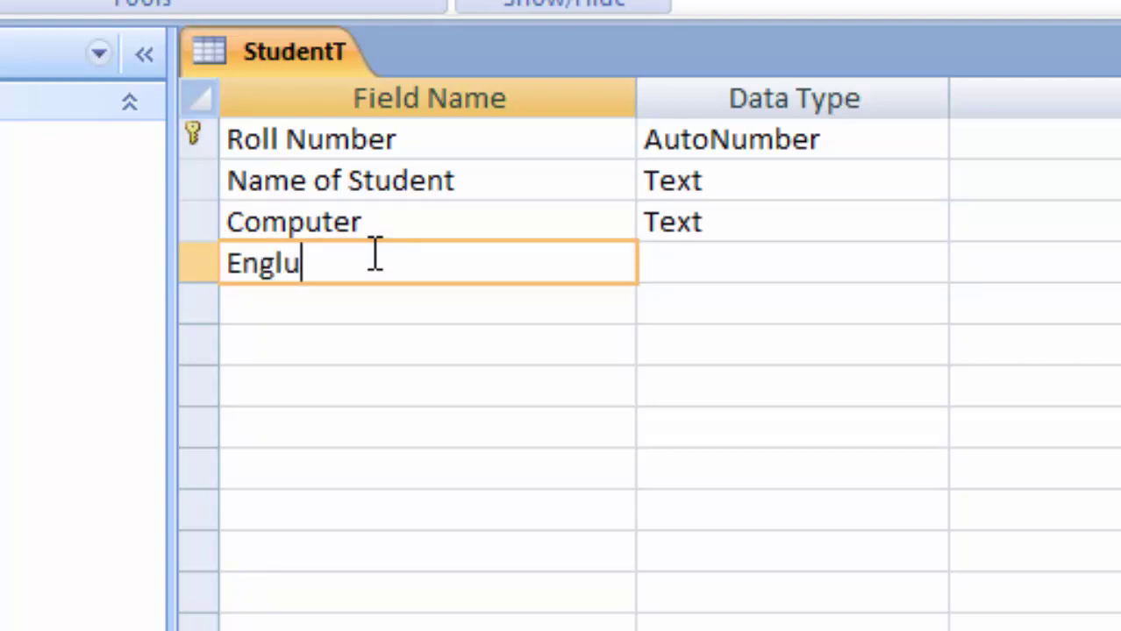
key("BackSpace")
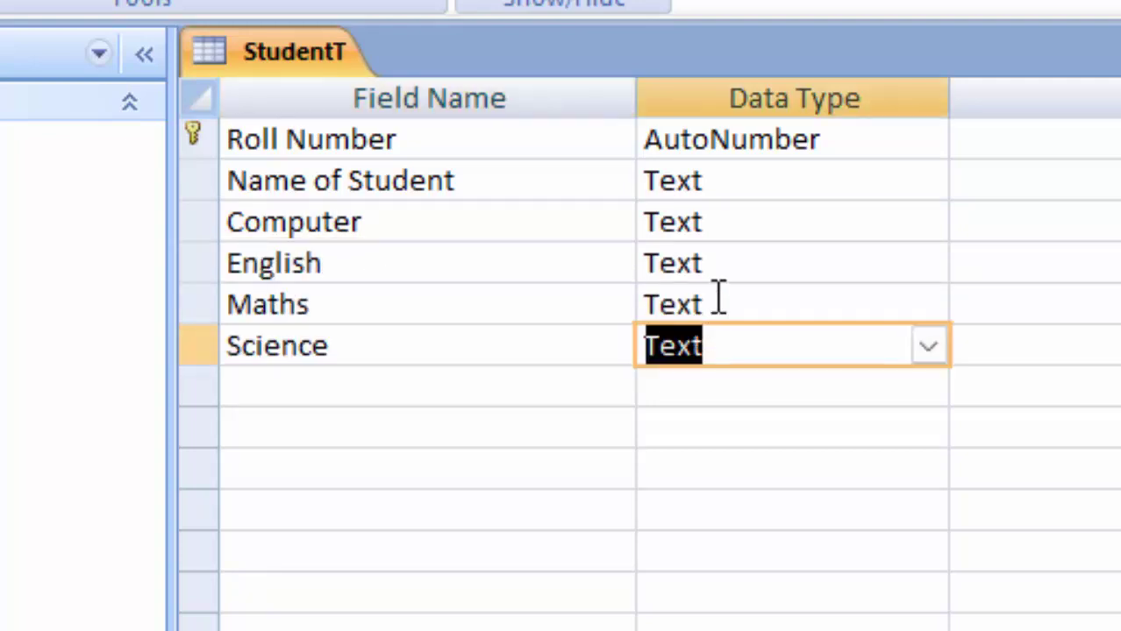
Step: Set the Computer and English fields' data type to Number
left_click(751, 222)
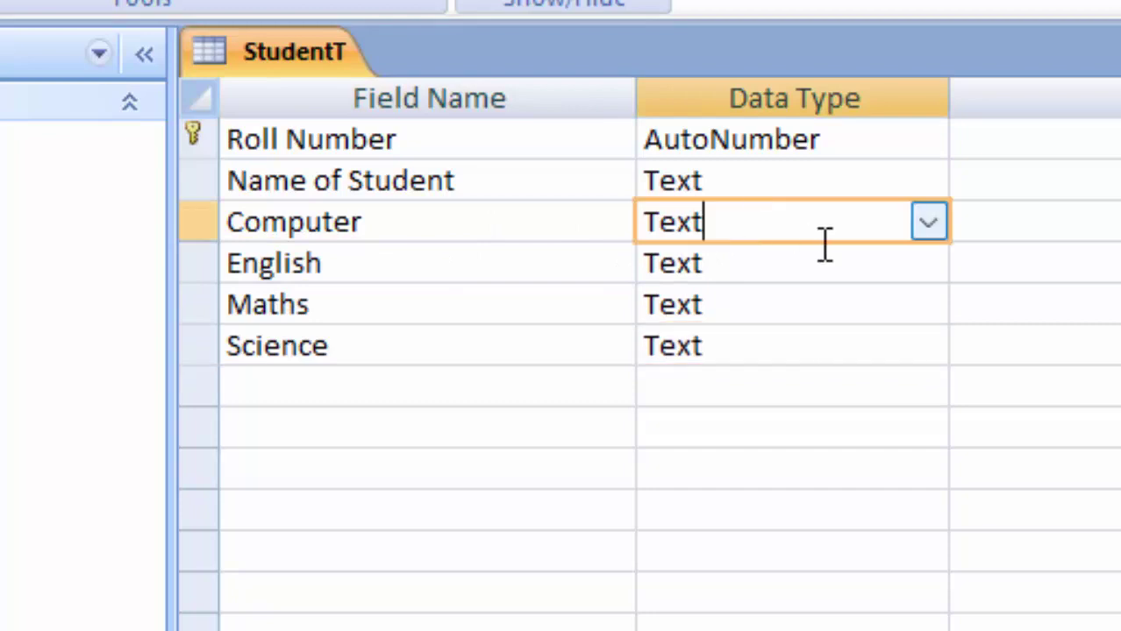
left_click(928, 223)
key("Escape")
type("n")
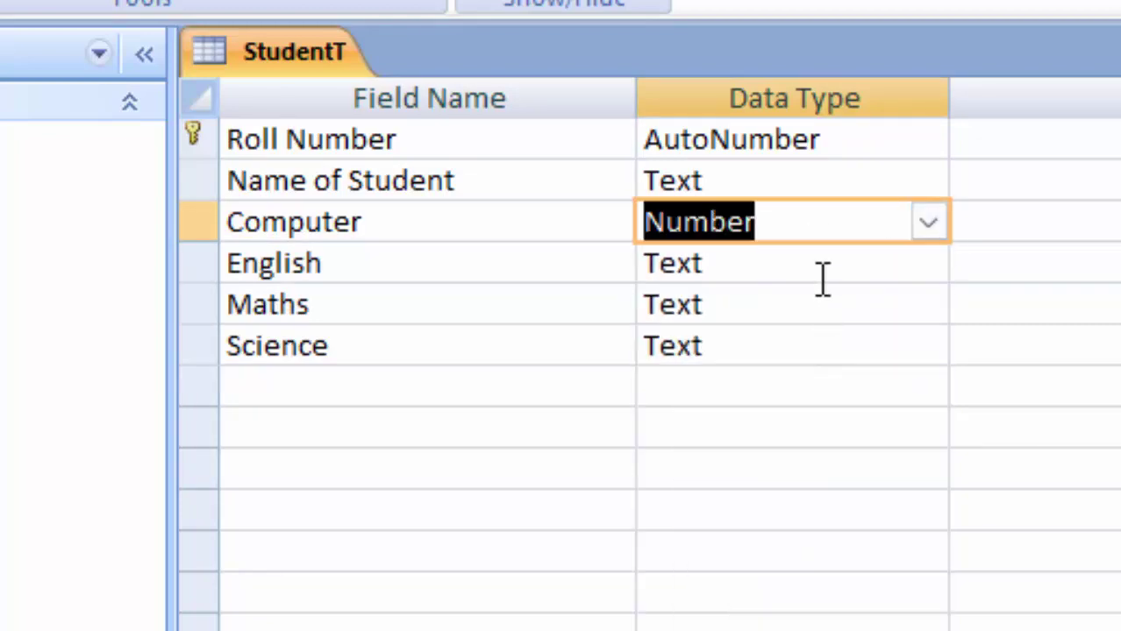
left_click(833, 268)
left_click(929, 263)
left_click(849, 386)
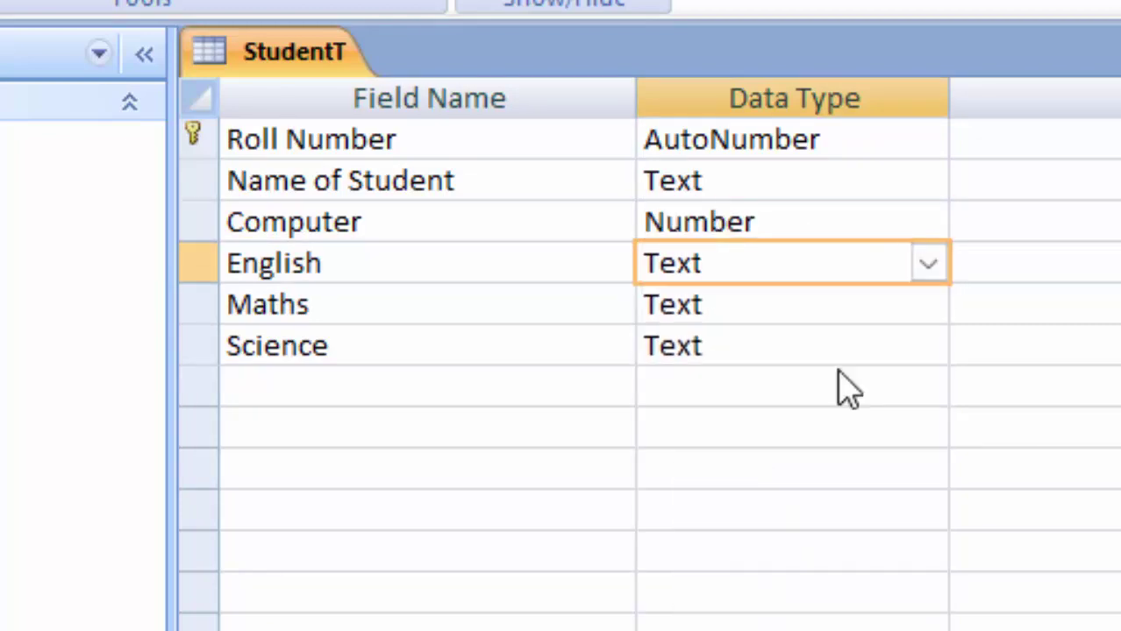
Step: Set the Maths and Science fields to the Number data type as well
left_click(868, 303)
left_click(929, 305)
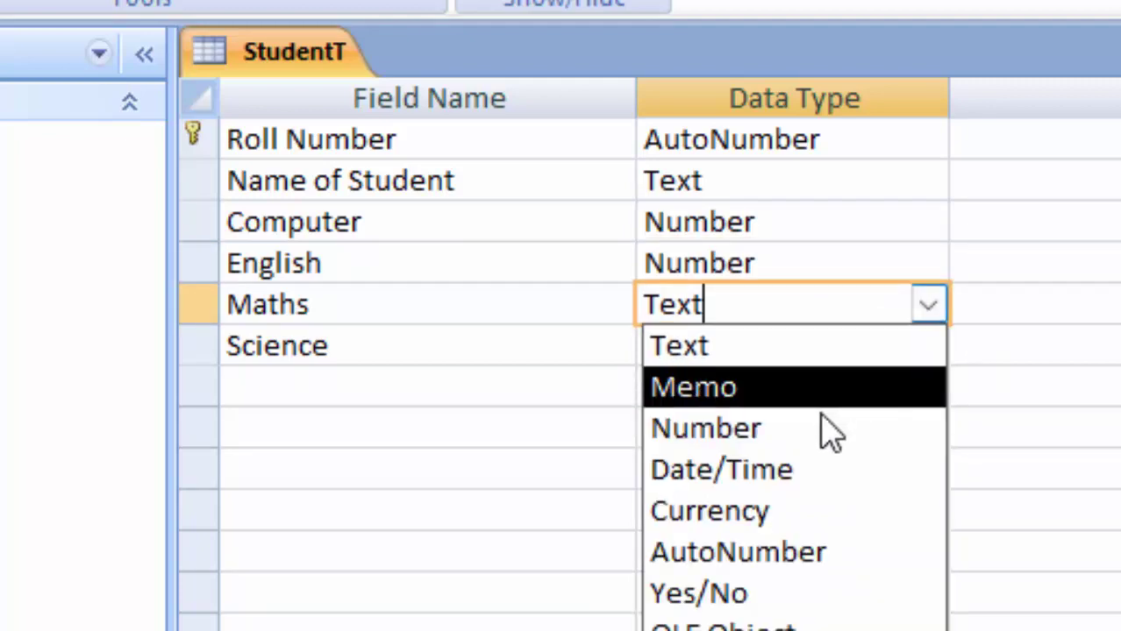
left_click(825, 429)
left_click(899, 349)
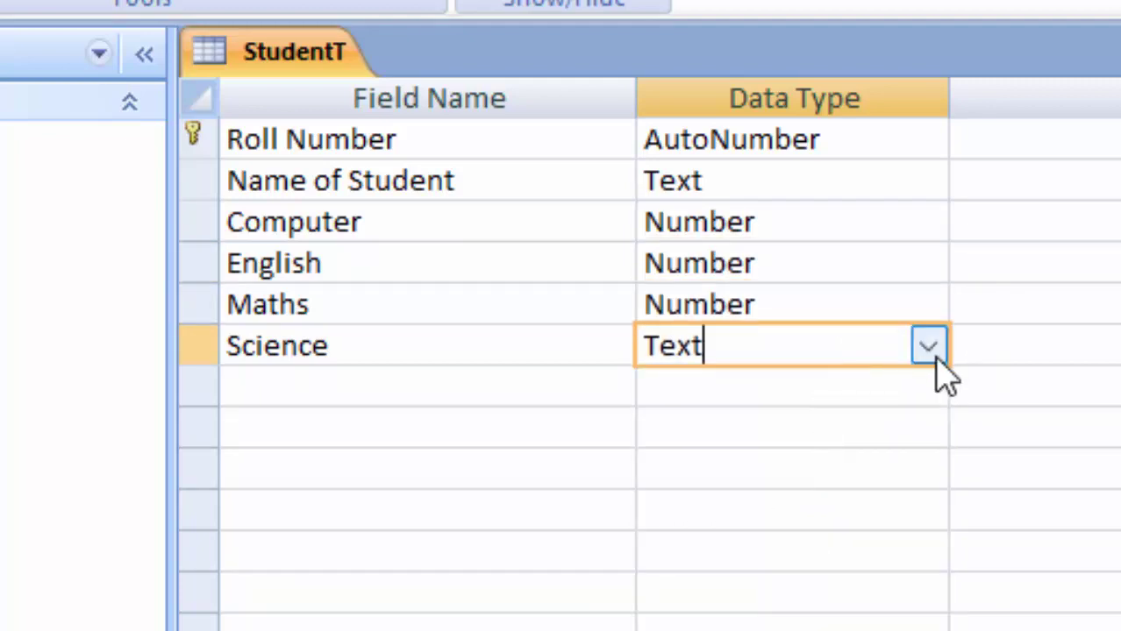
left_click(928, 347)
left_click(783, 467)
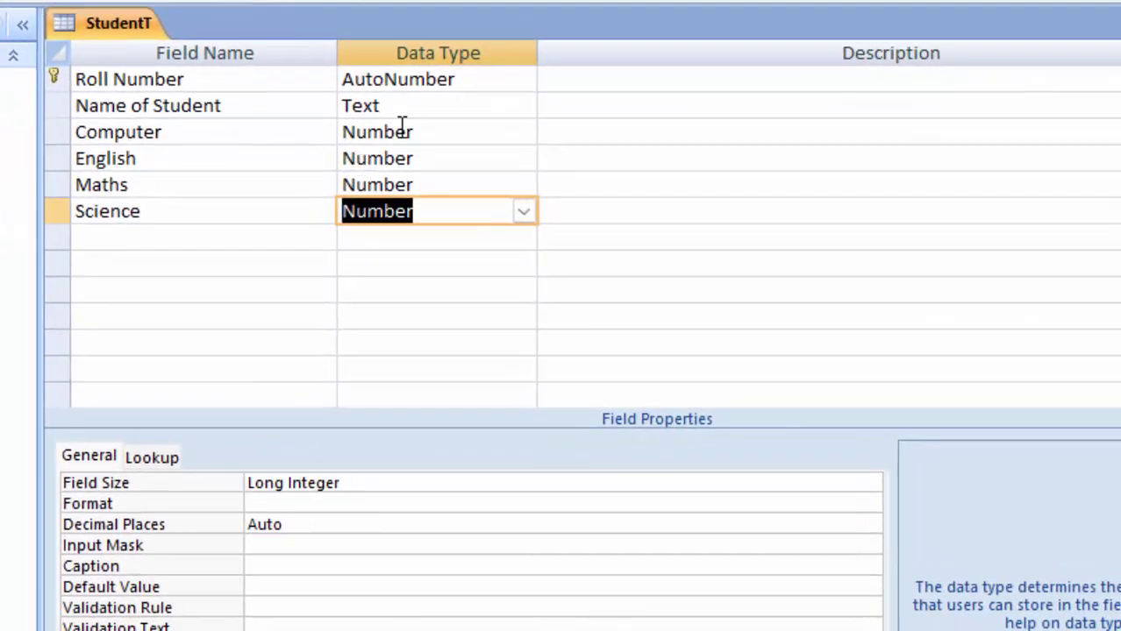
Step: Enter the <=95 validation rule for Computer and clear the syntax error when saving
left_click(436, 128)
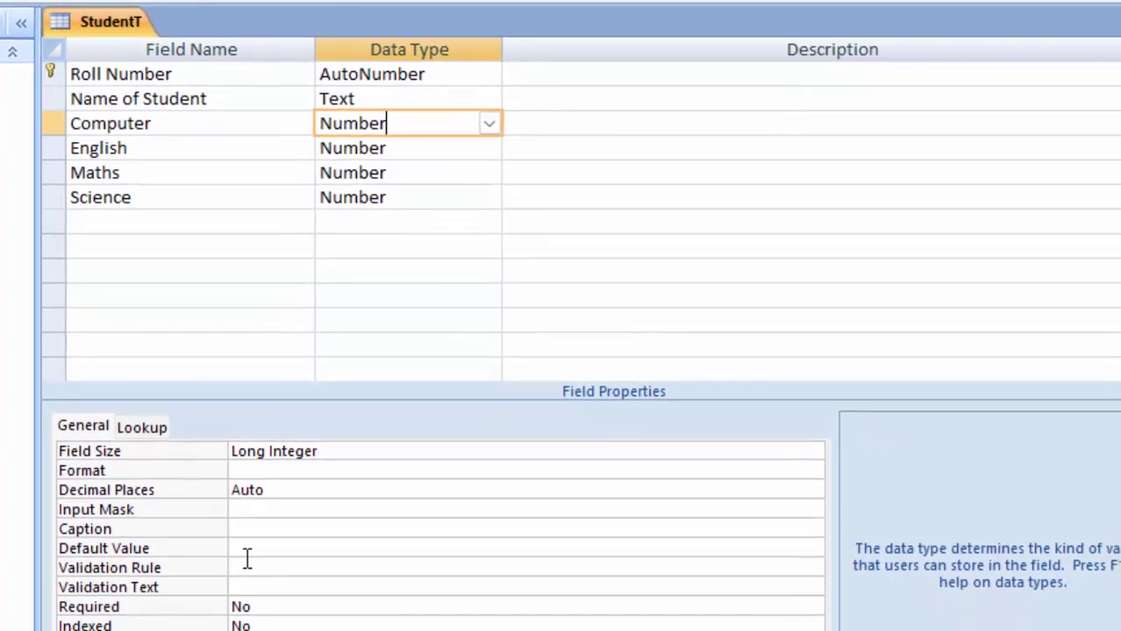
left_click(269, 608)
left_click(250, 563)
type("<")
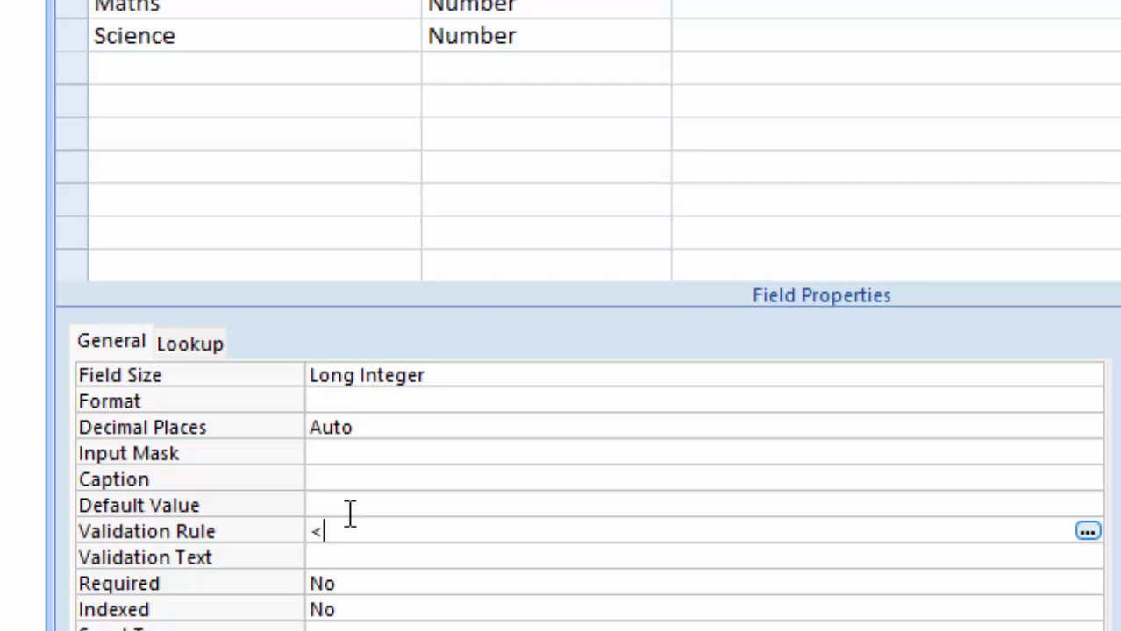
type("=")
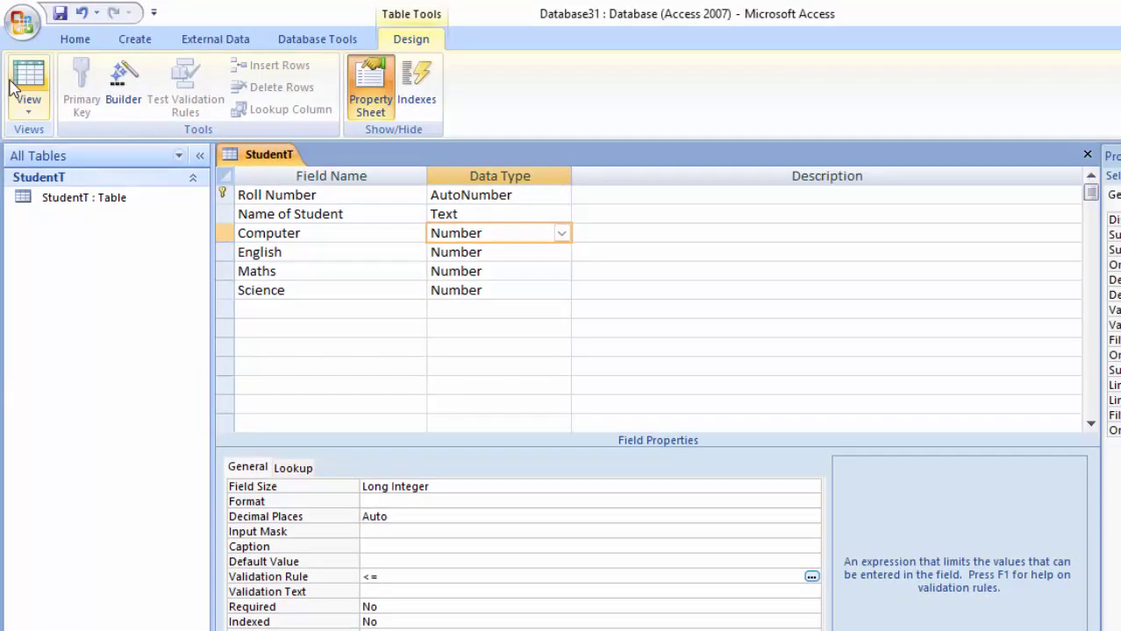
left_click(13, 88)
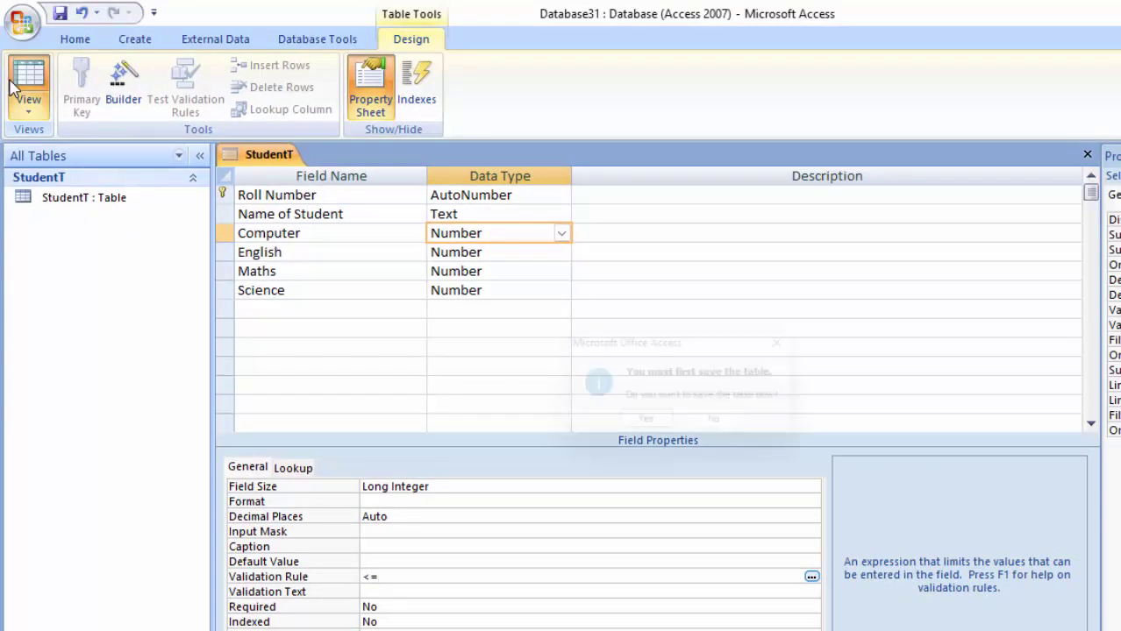
left_click(646, 426)
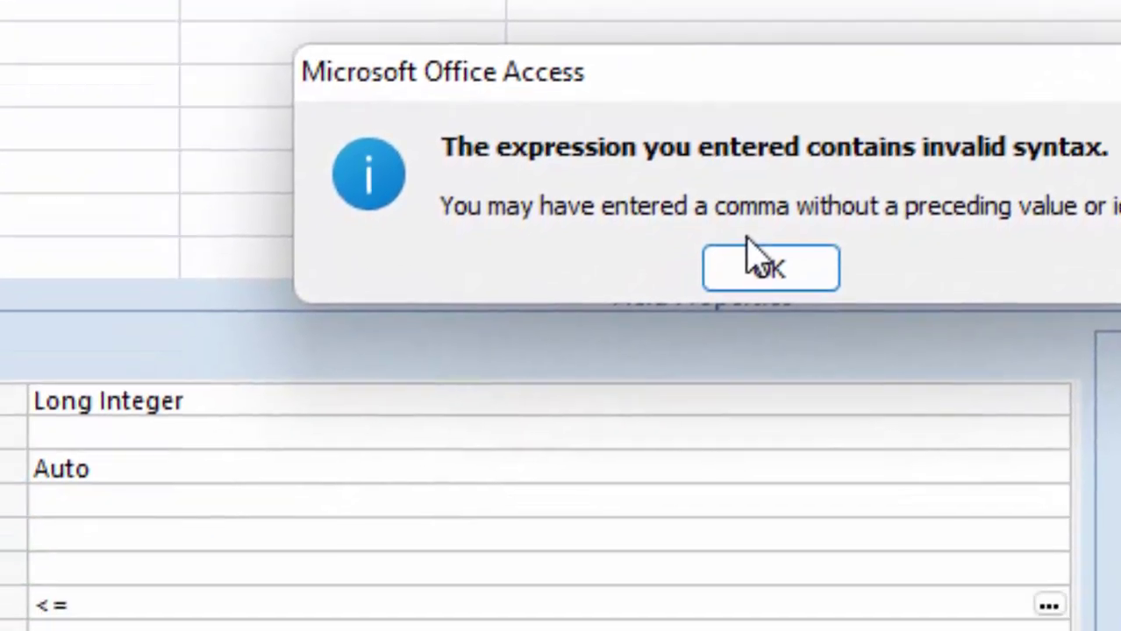
left_click(619, 436)
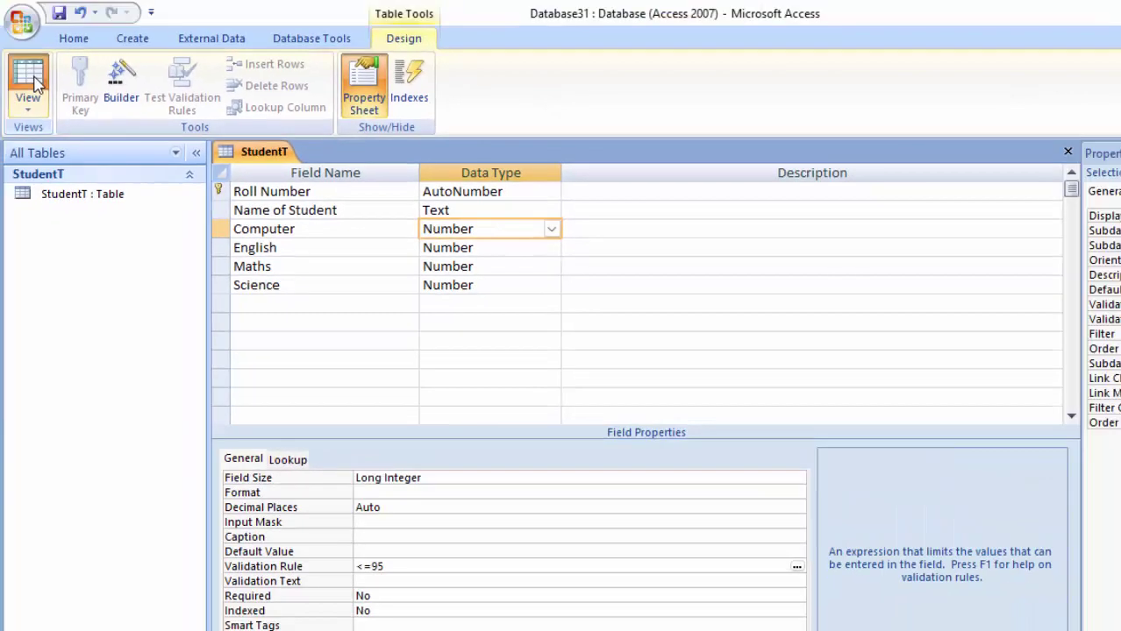
Step: Save StudentT into Datasheet View and widen the Name of Student and Roll Number columns
left_click(28, 83)
left_click(635, 420)
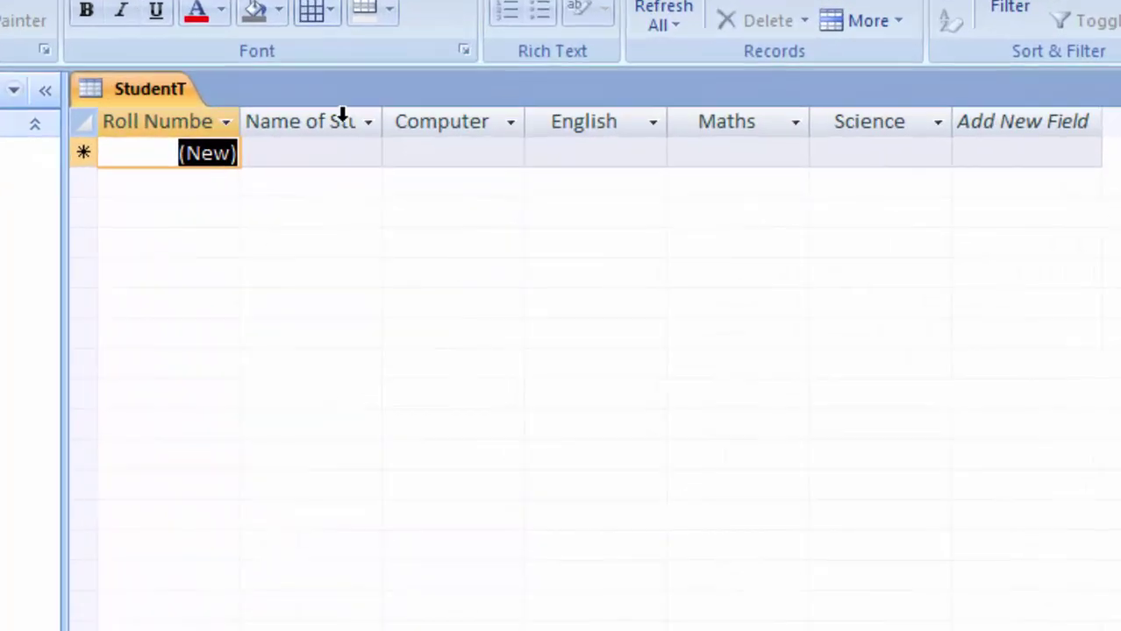
left_click_drag(384, 130, 447, 210)
left_click_drag(242, 121, 302, 162)
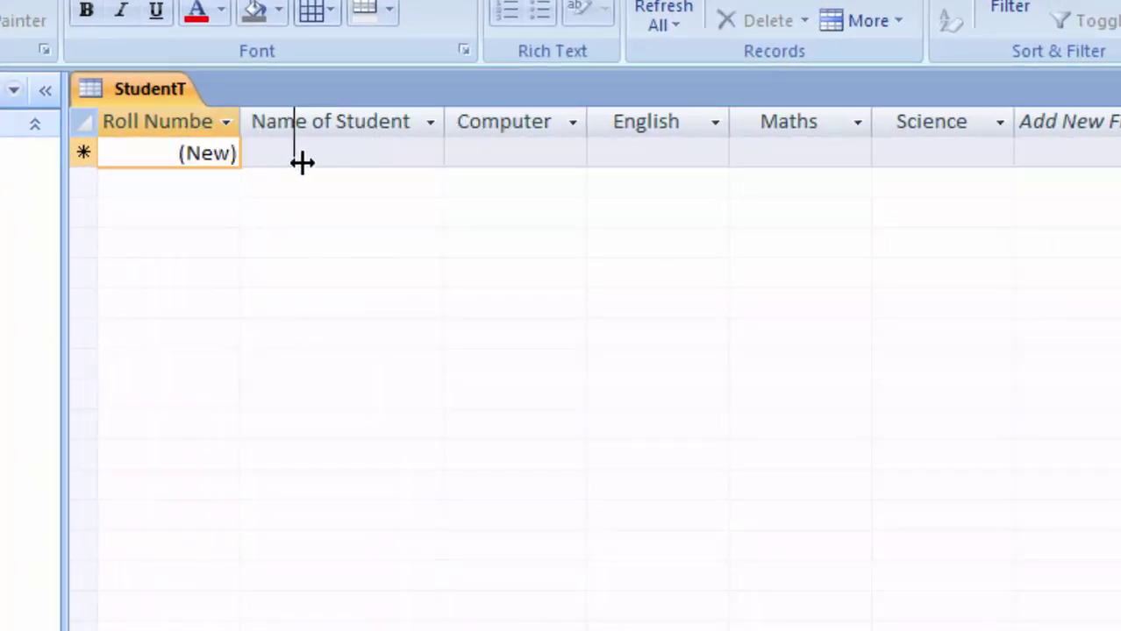
left_click(361, 158)
Step: Enter the first student's name with marks 55, 66, 77 and 96
type("R")
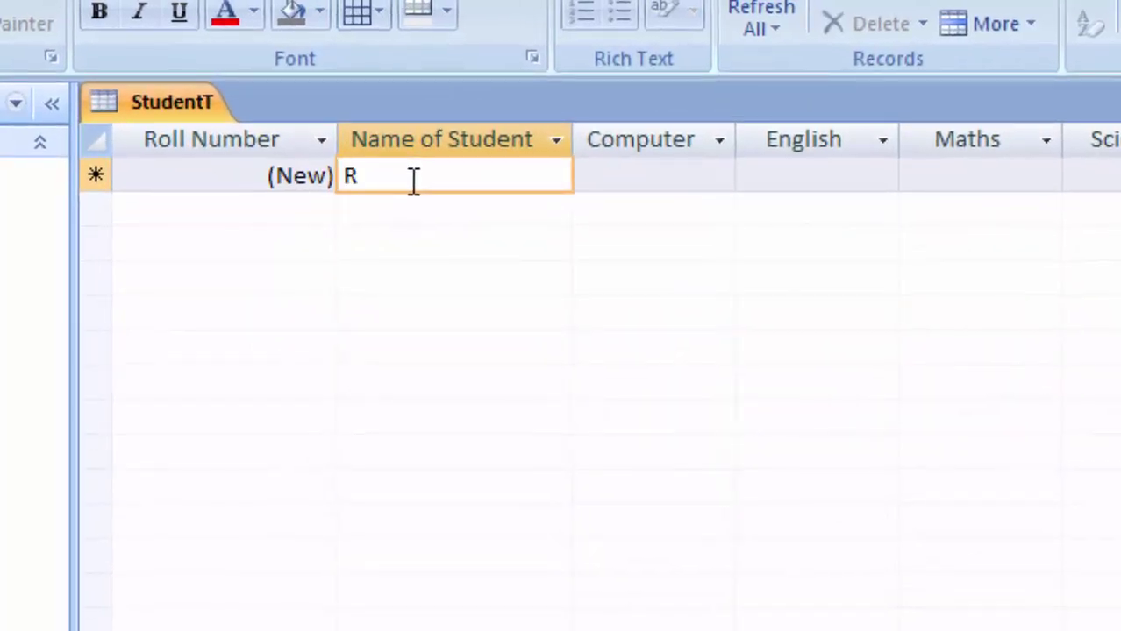
type("am")
key("Tab")
type("55")
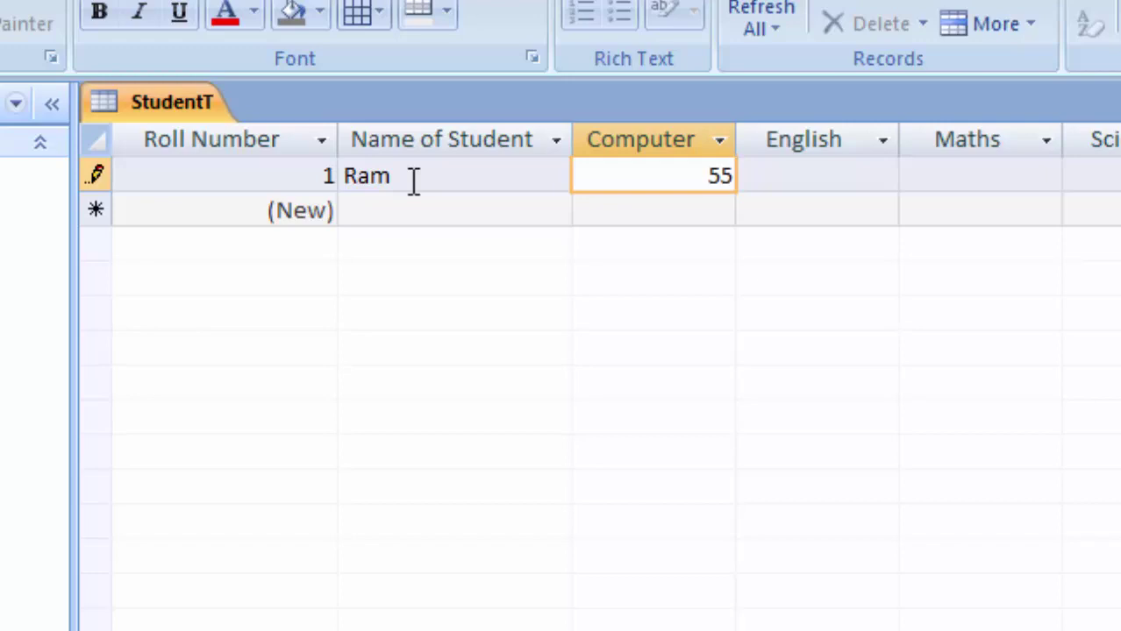
key("Tab")
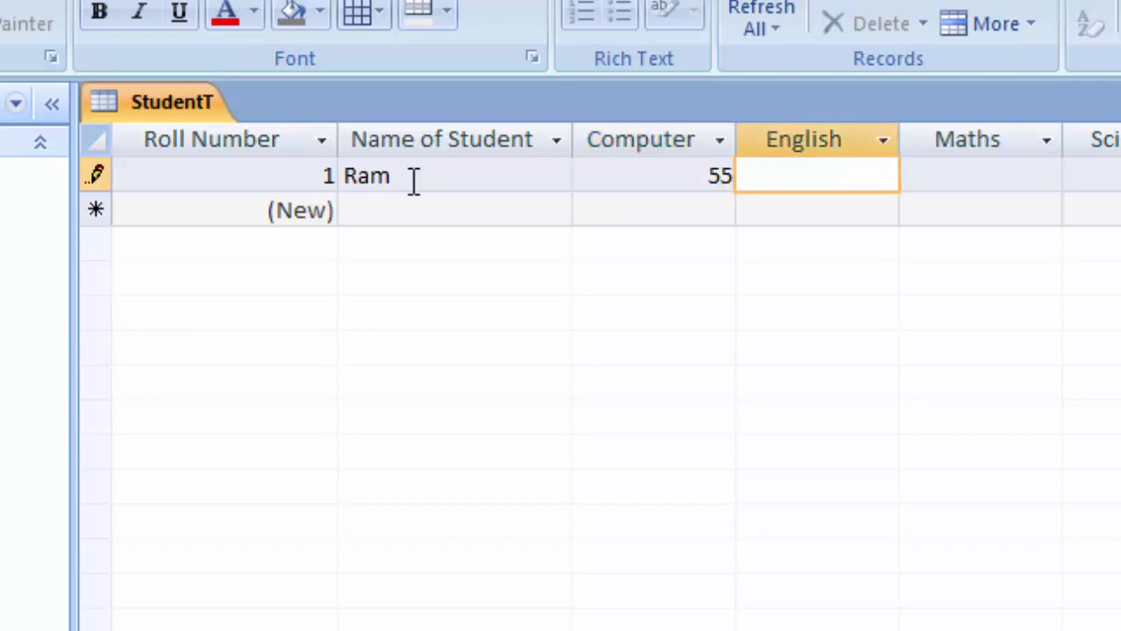
type("66")
key("Tab")
type("7")
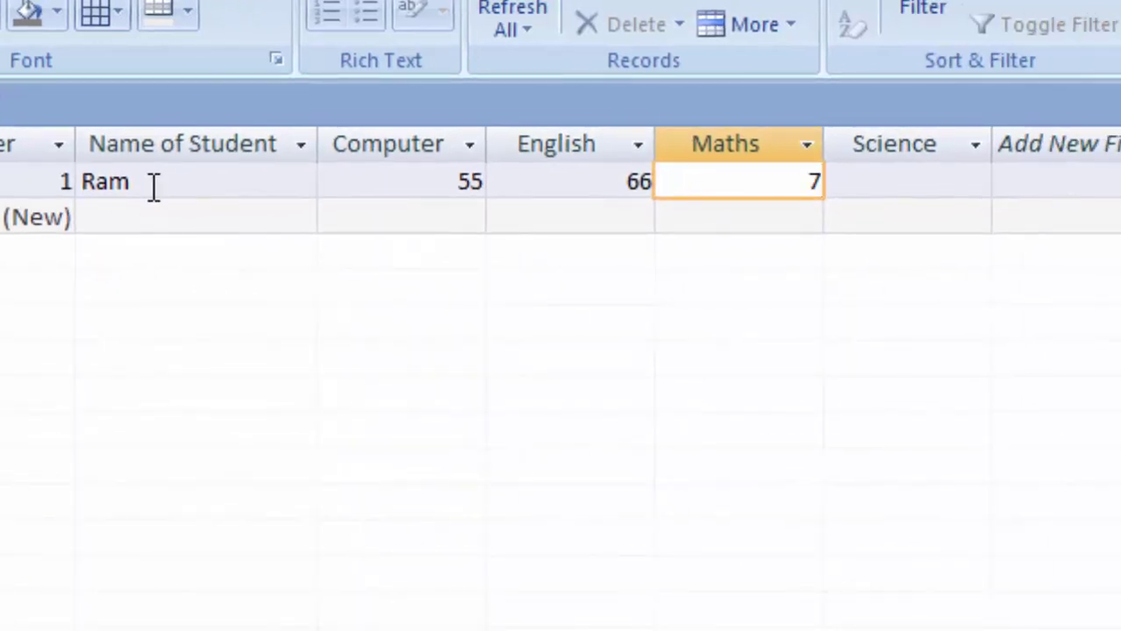
key("Tab")
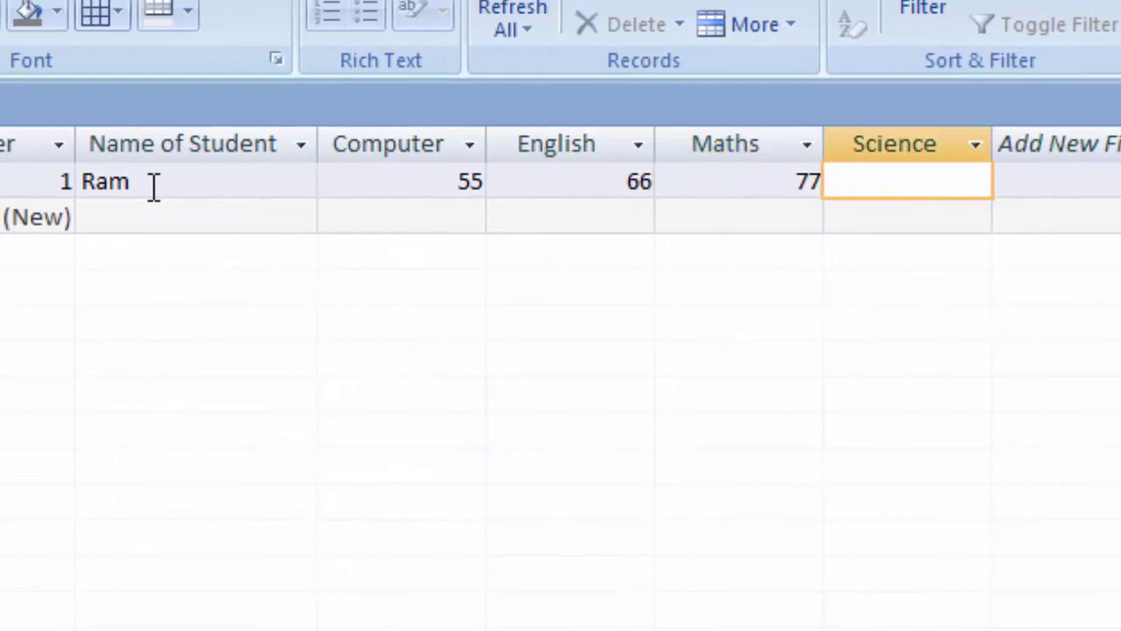
type("96")
key("Tab")
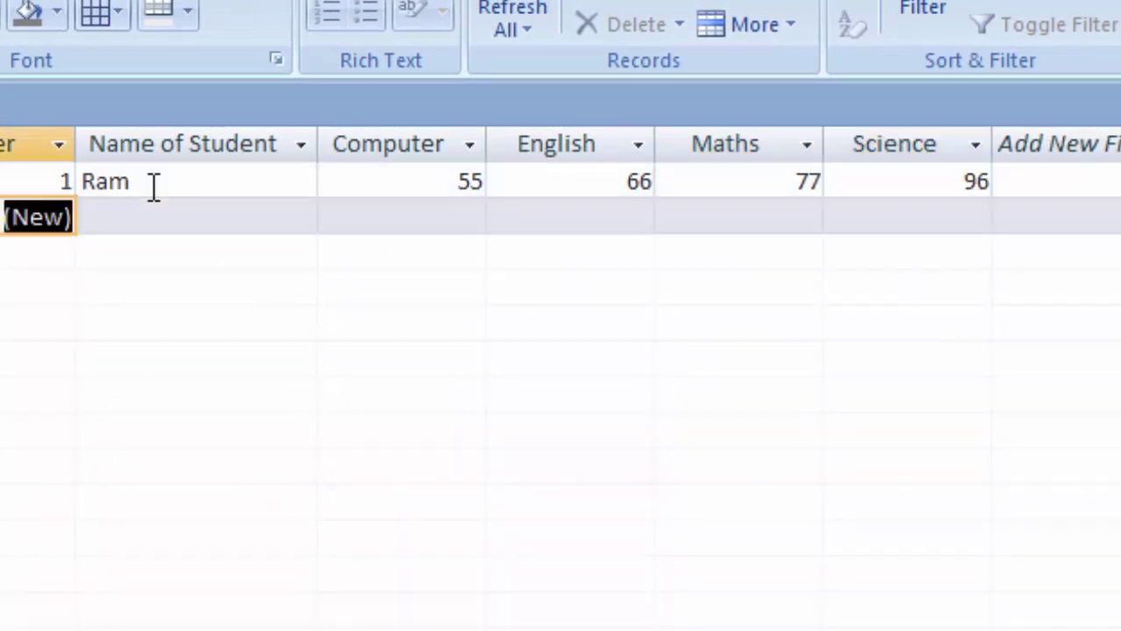
Step: Start a second student's record and try a Computer mark of 96
key("Tab")
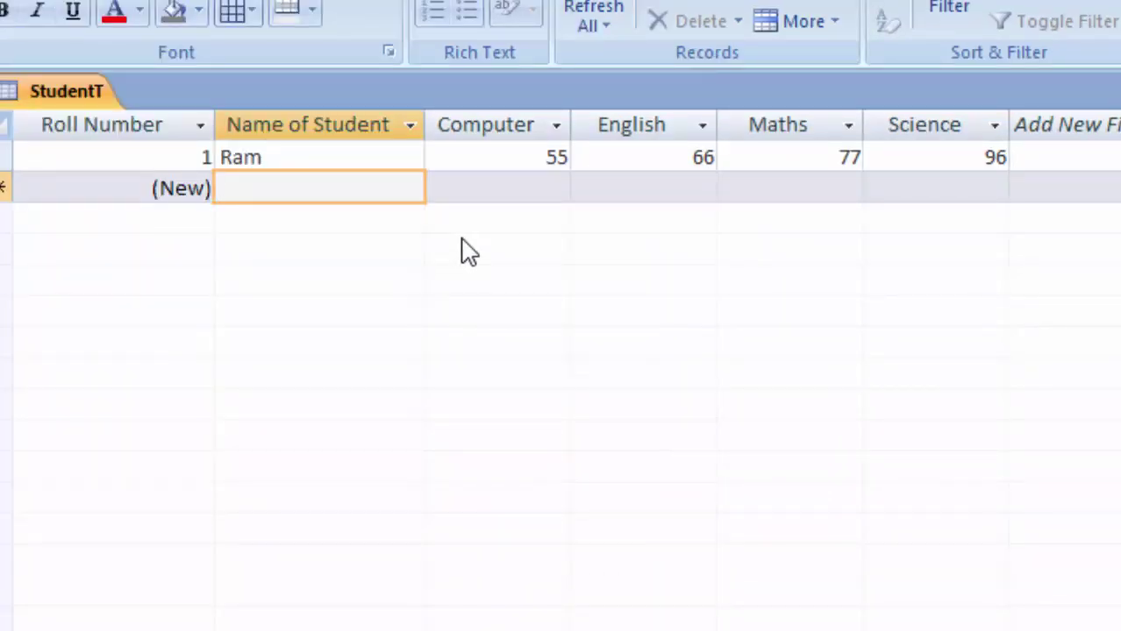
left_click(506, 184)
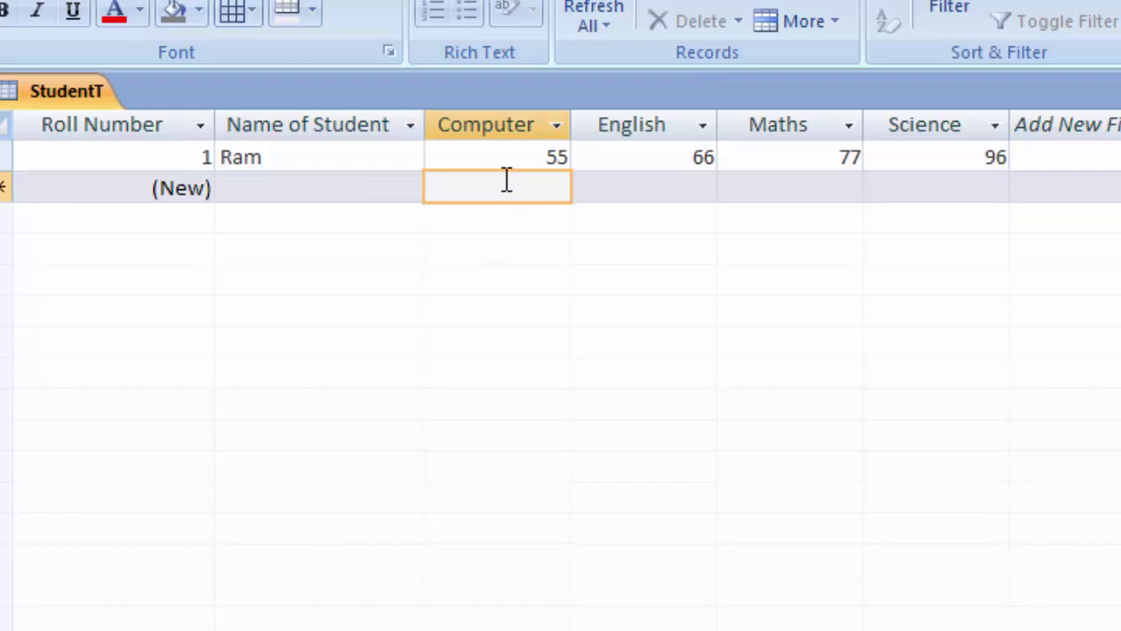
left_click(370, 167)
left_click(348, 194)
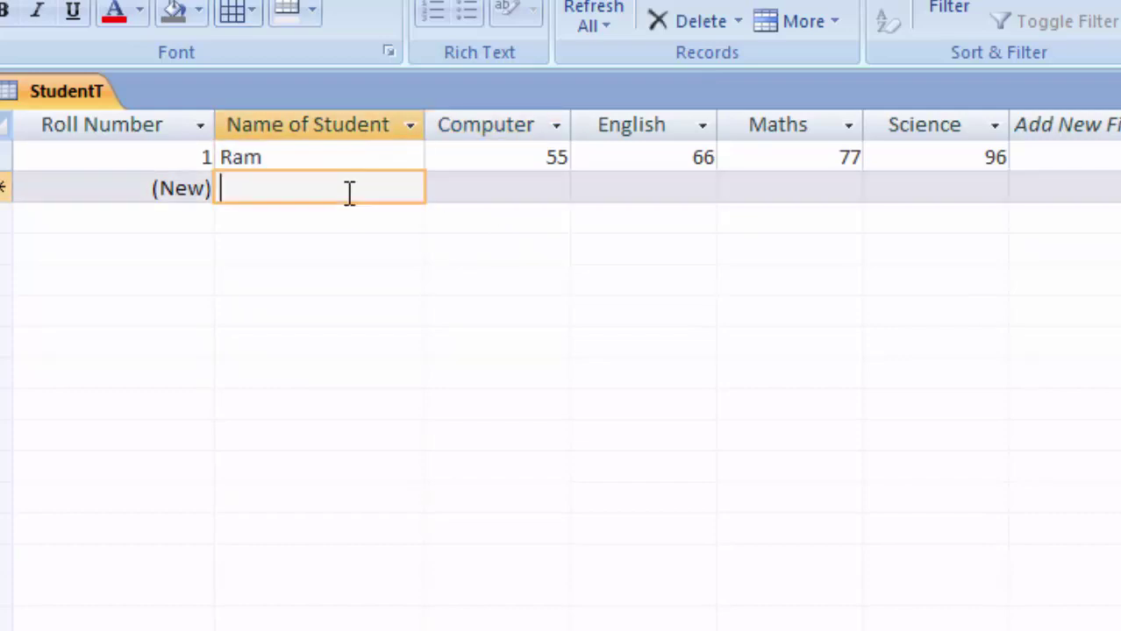
type("Shya")
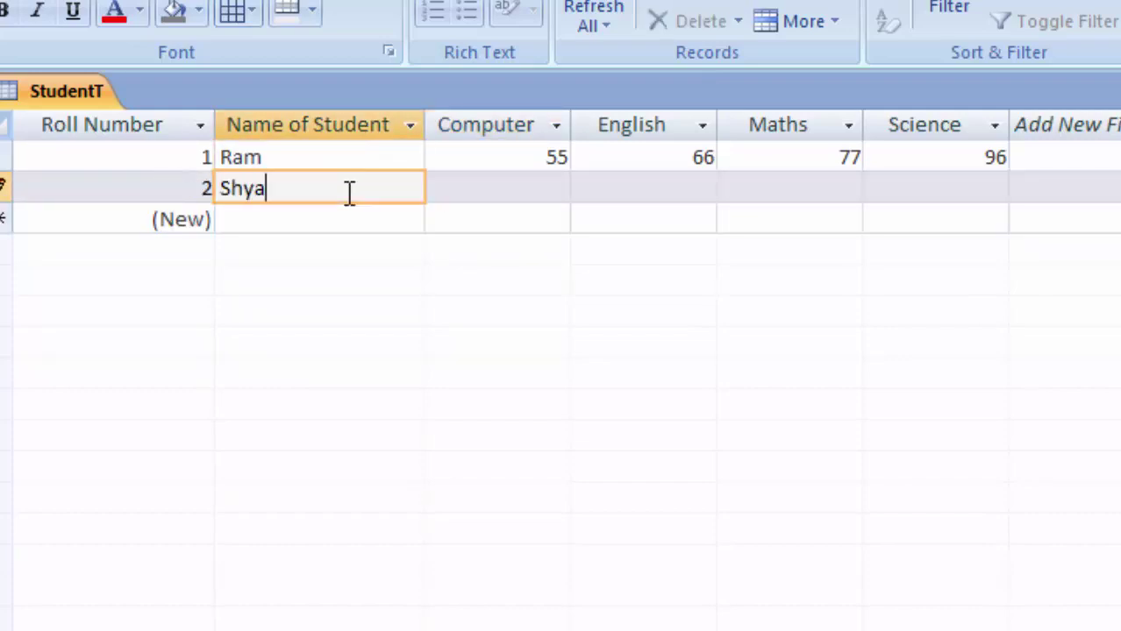
type("m")
key("Tab")
type("96")
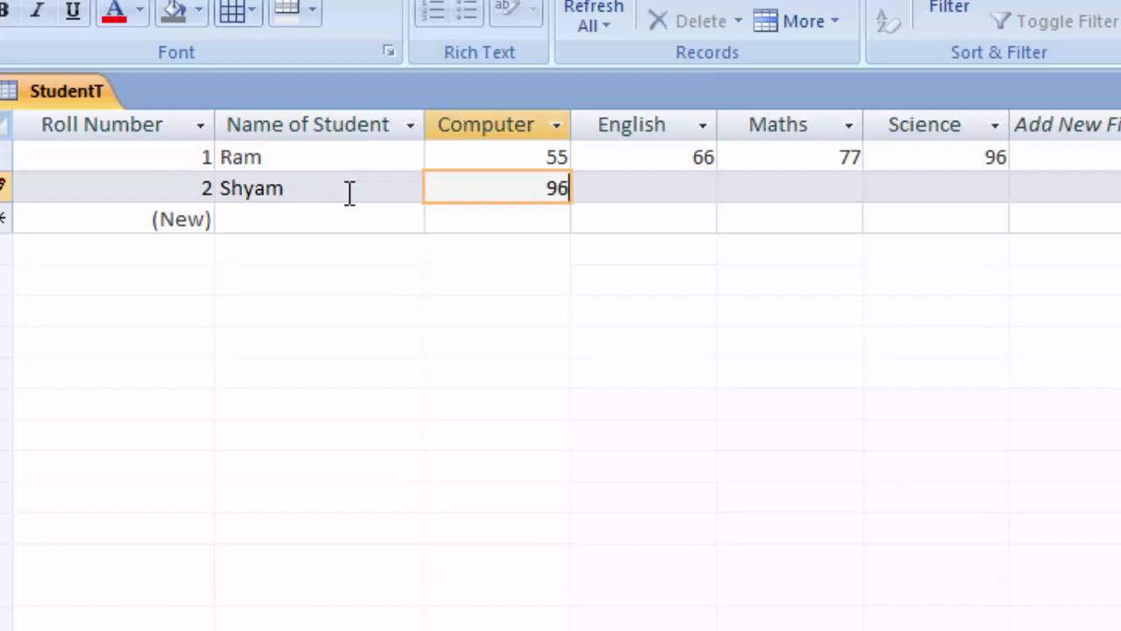
key("Tab")
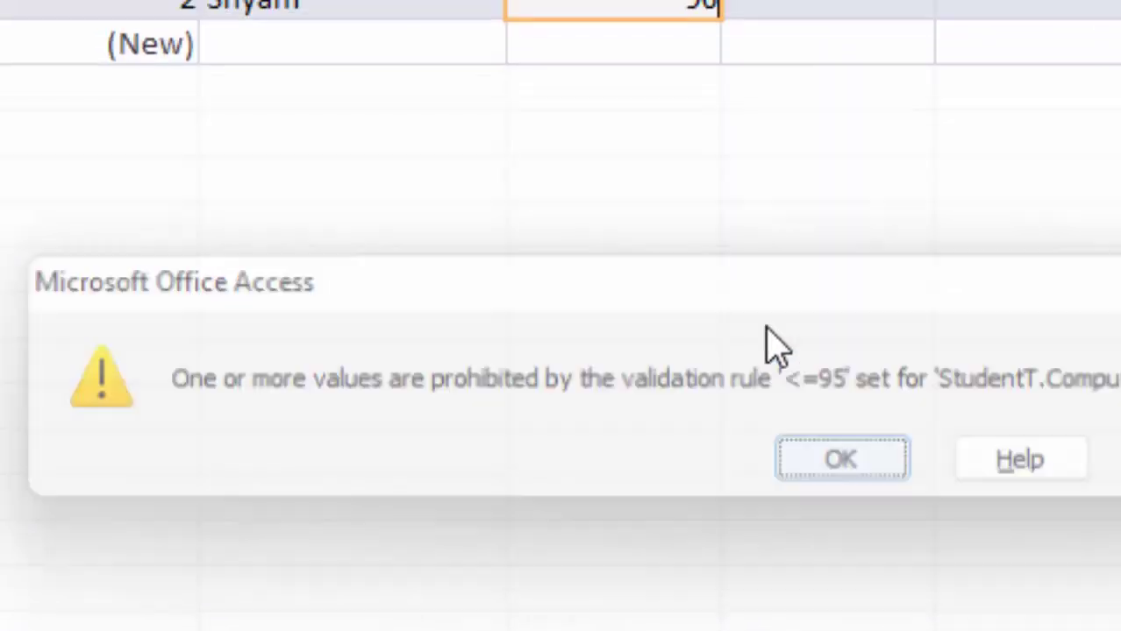
Step: Dismiss the validation warning and change the second student's Computer mark from 96 to 95
left_click(842, 339)
left_click_drag(646, 225, 742, 241)
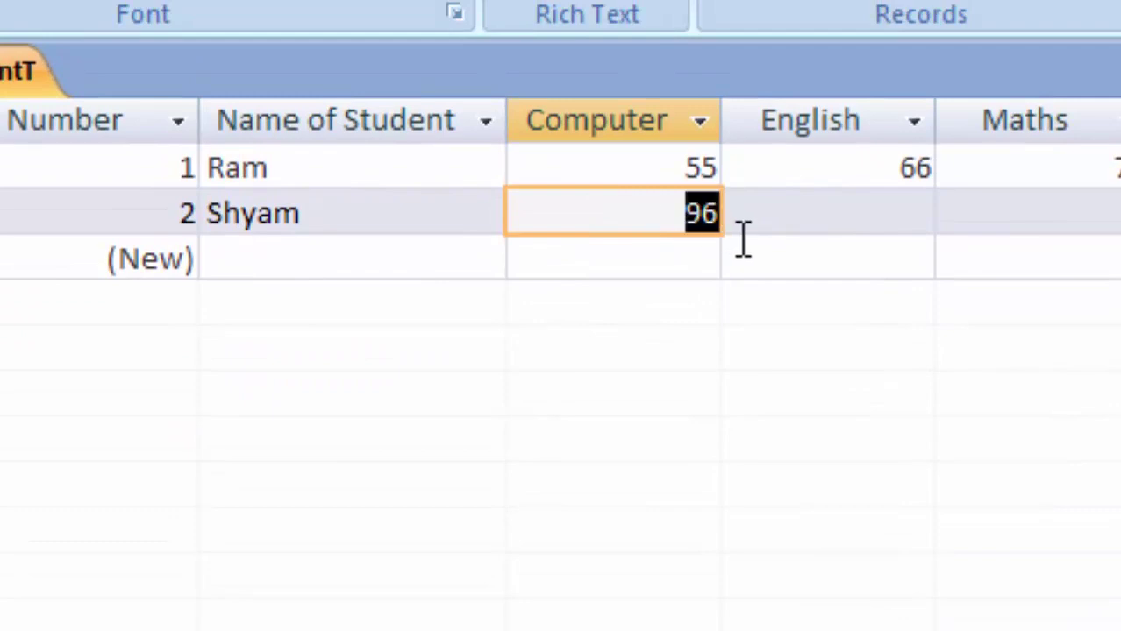
key("Delete")
type("95")
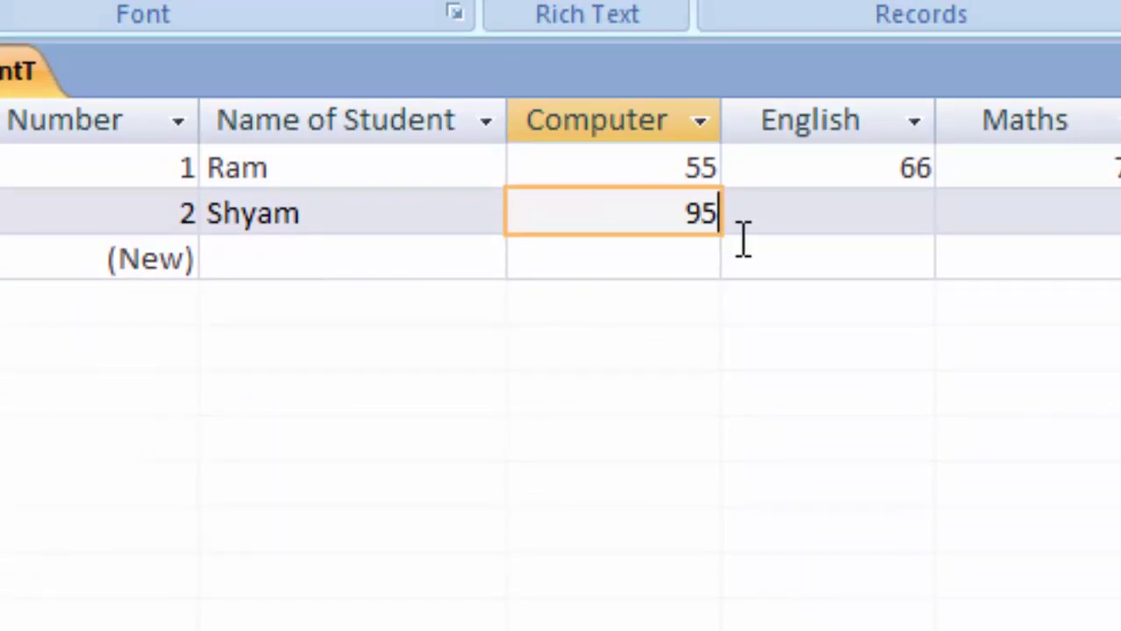
key("Tab")
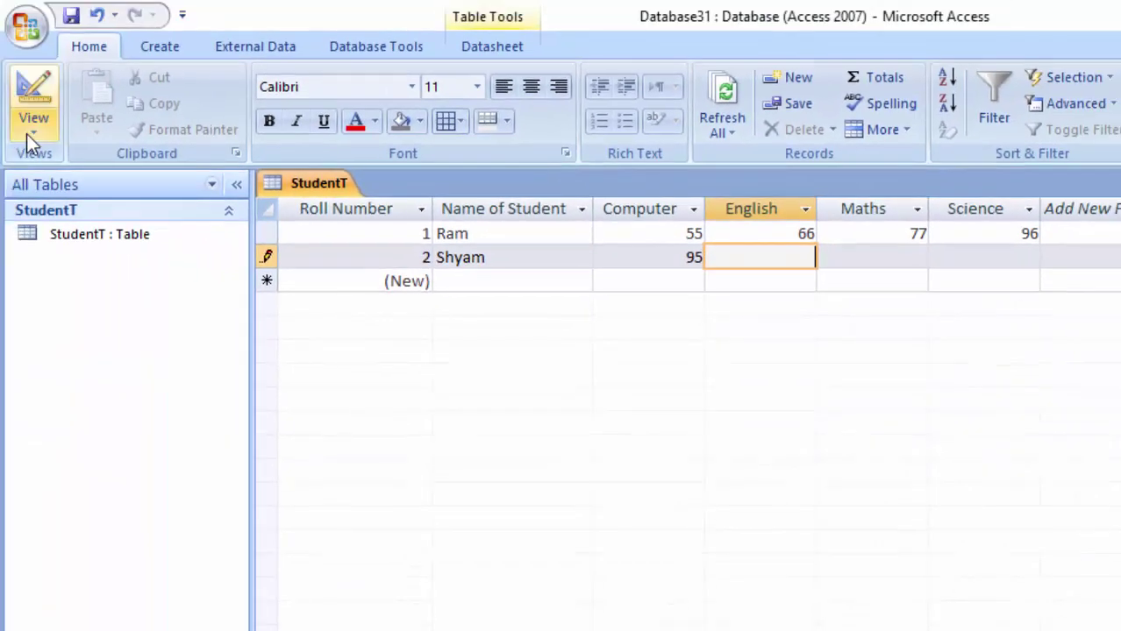
Step: Back in Design View, enter Computer's Validation Text 'Number is less than or equal to 95'
left_click(30, 131)
left_click(104, 326)
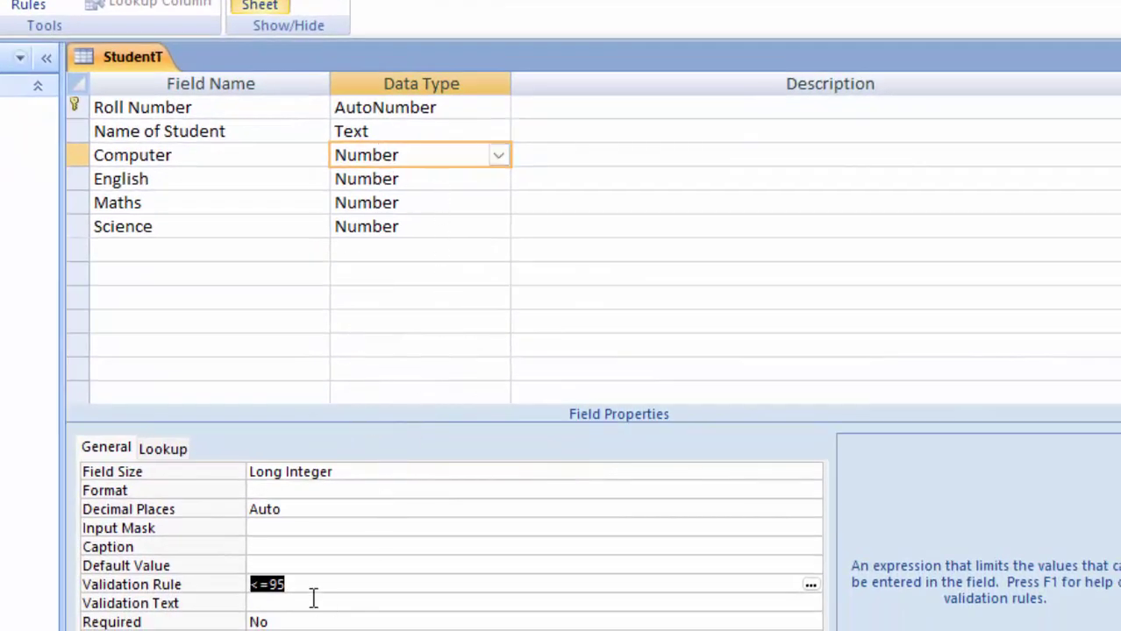
left_click(313, 599)
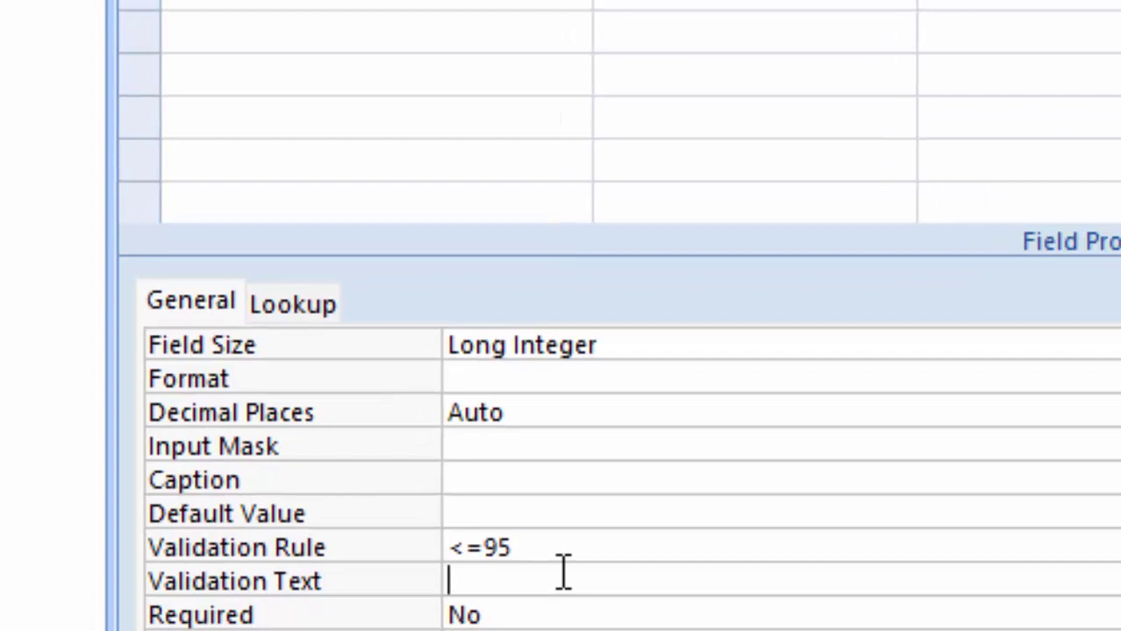
type("Nu")
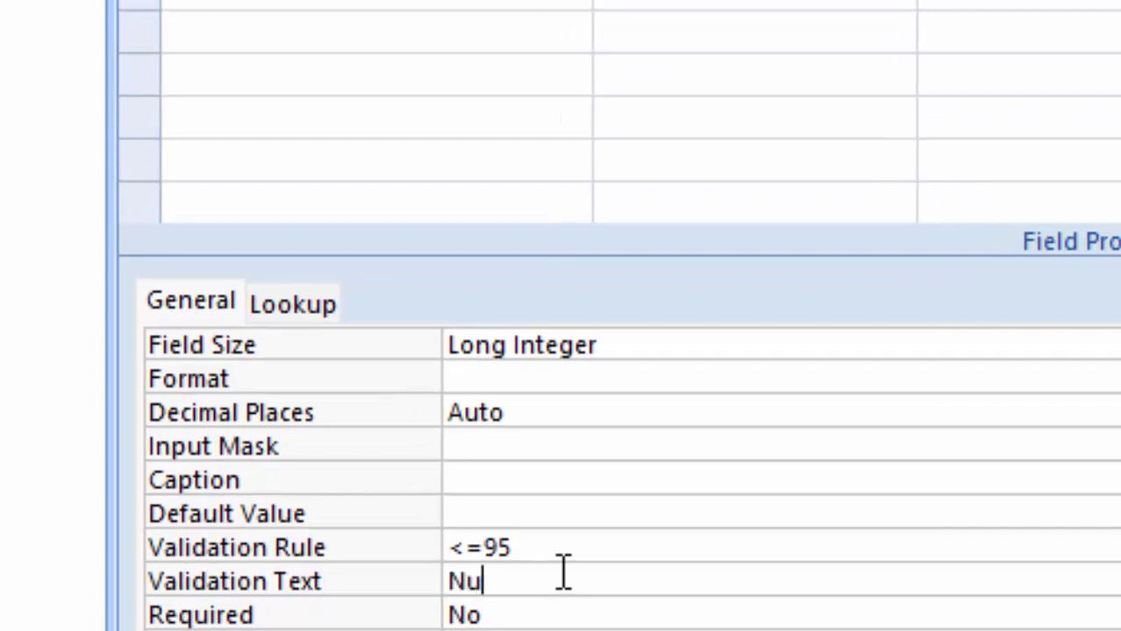
type("mber is")
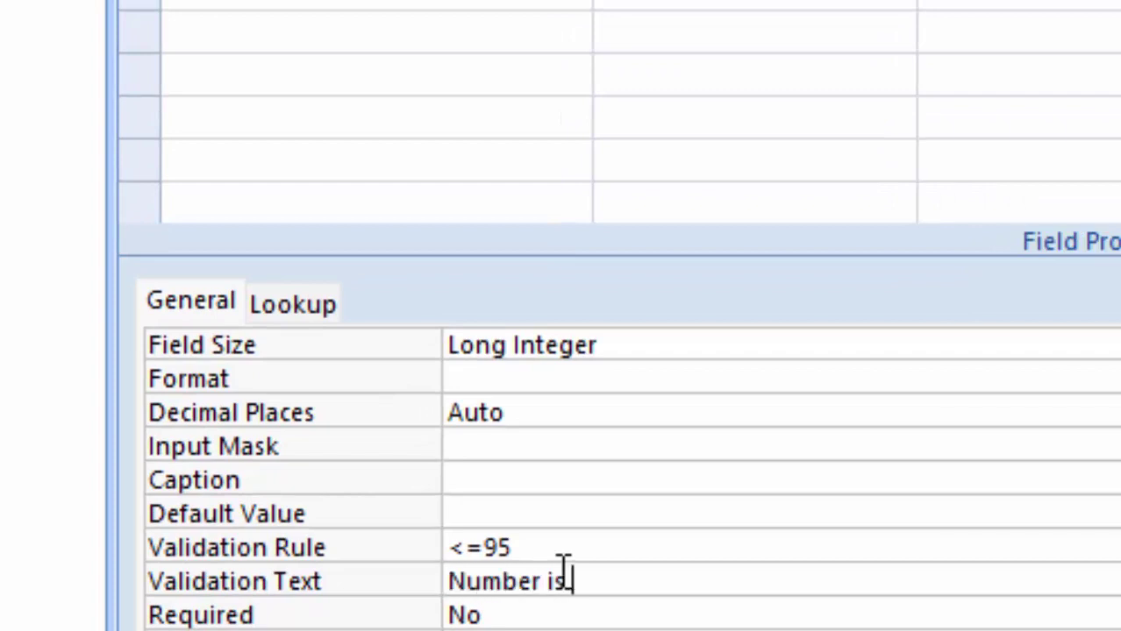
type(" less tha")
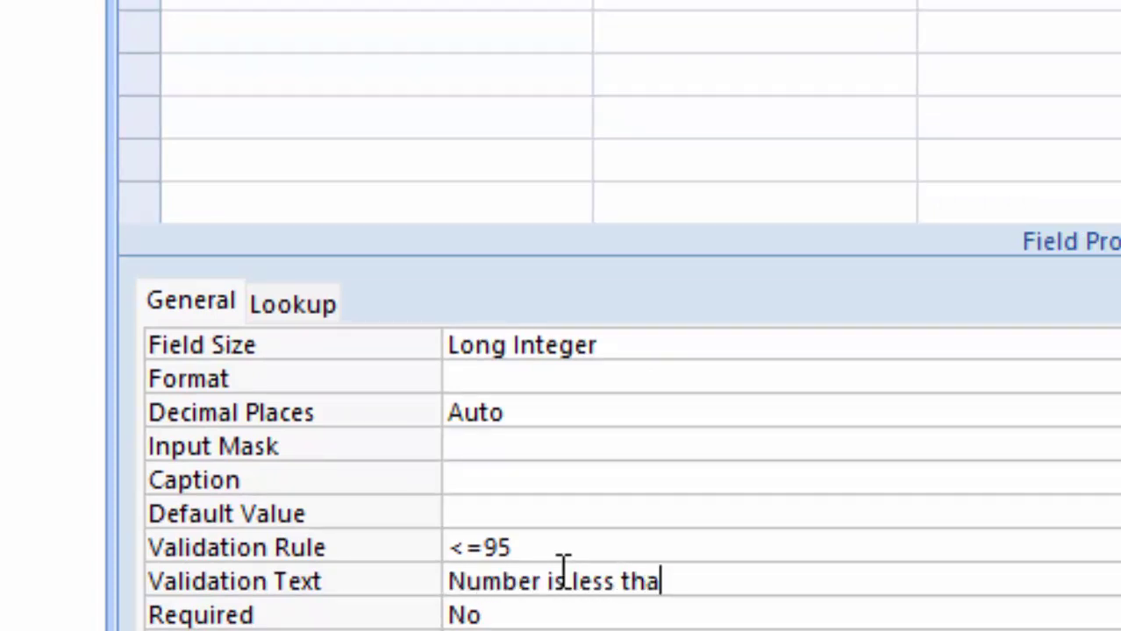
type("n or e")
type("qua")
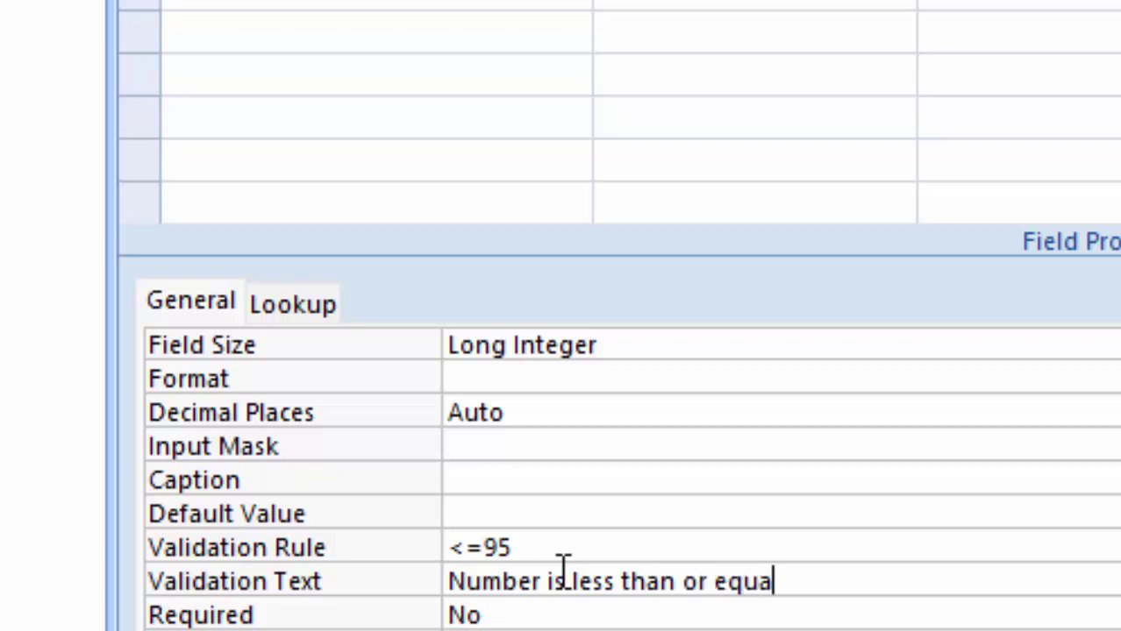
type("l to 9")
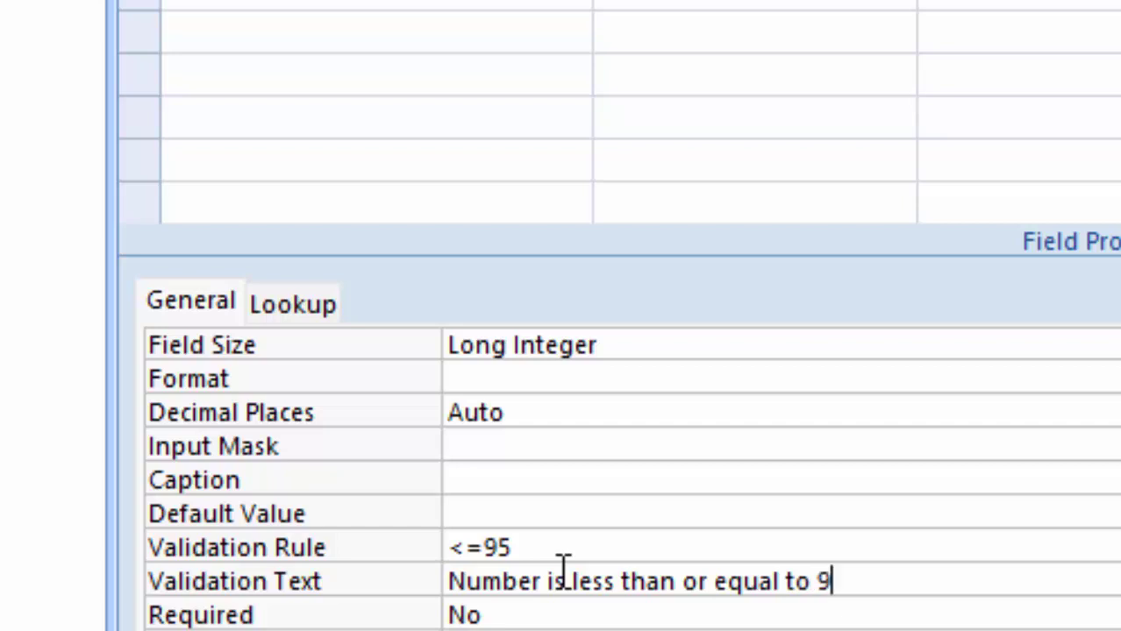
type("5")
Step: Select the whole validation message and copy it
left_click(323, 585)
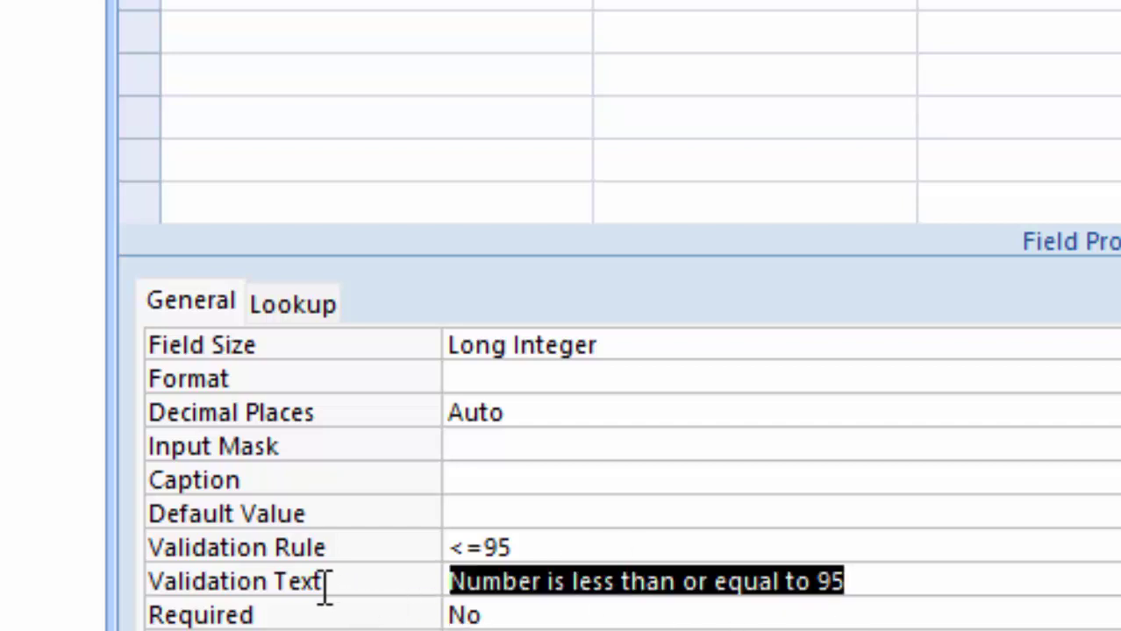
right_click(605, 583)
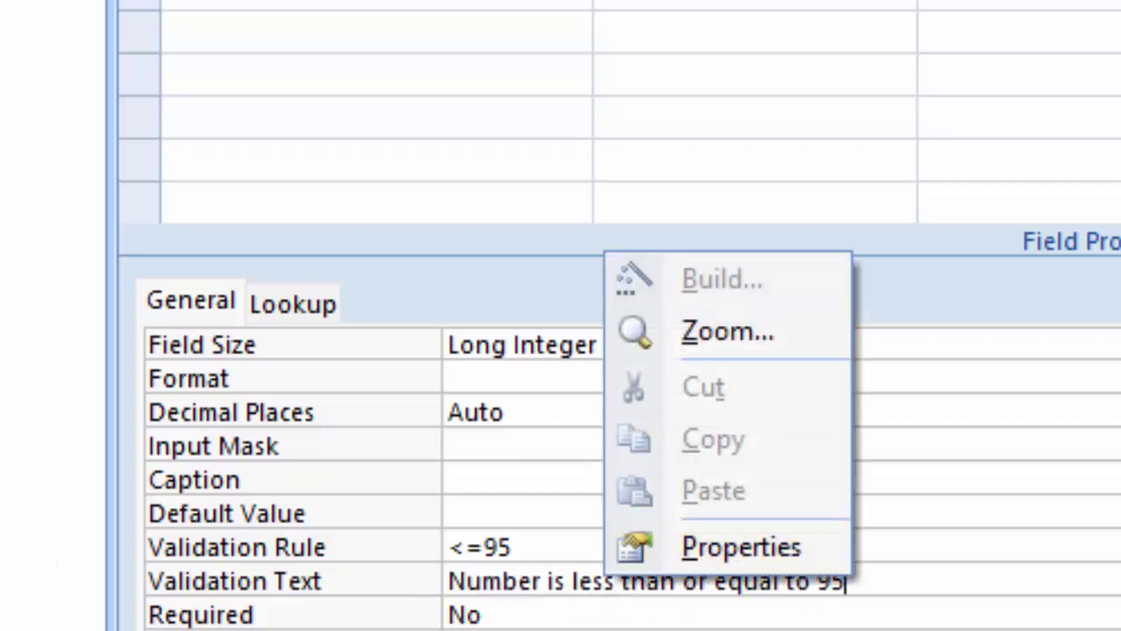
left_click(887, 590)
left_click_drag(853, 589, 62, 594)
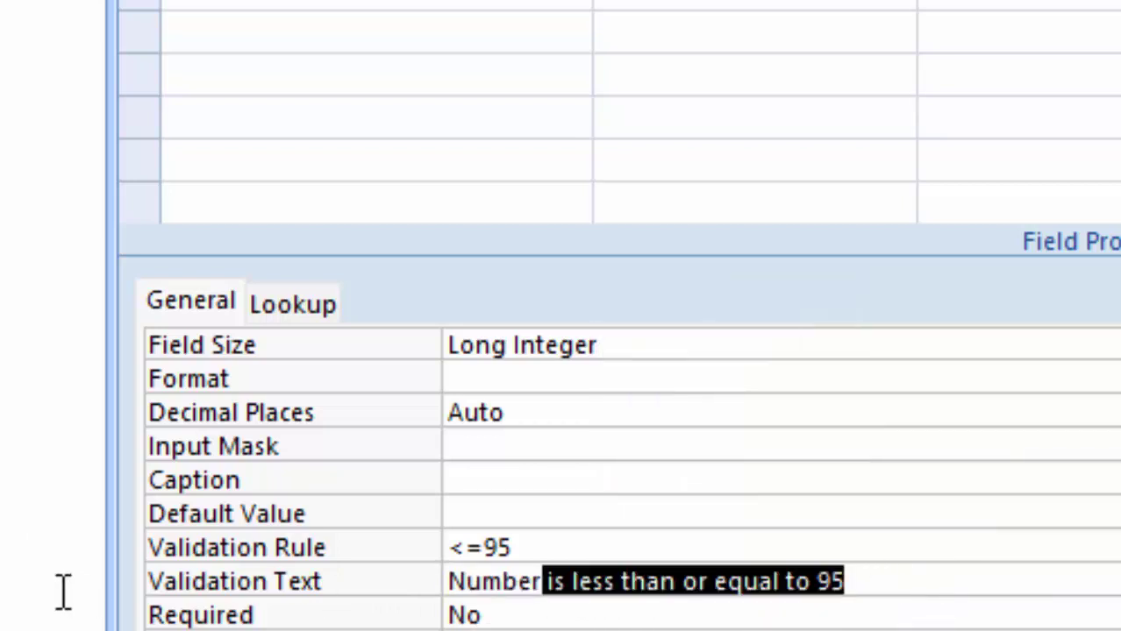
right_click(580, 602)
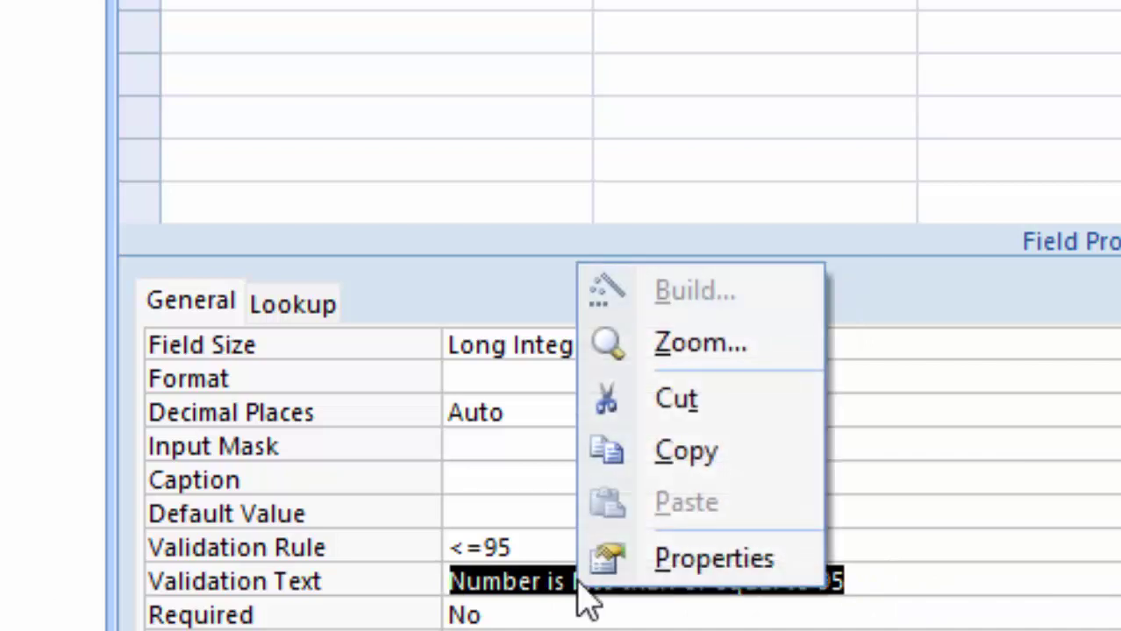
left_click(633, 453)
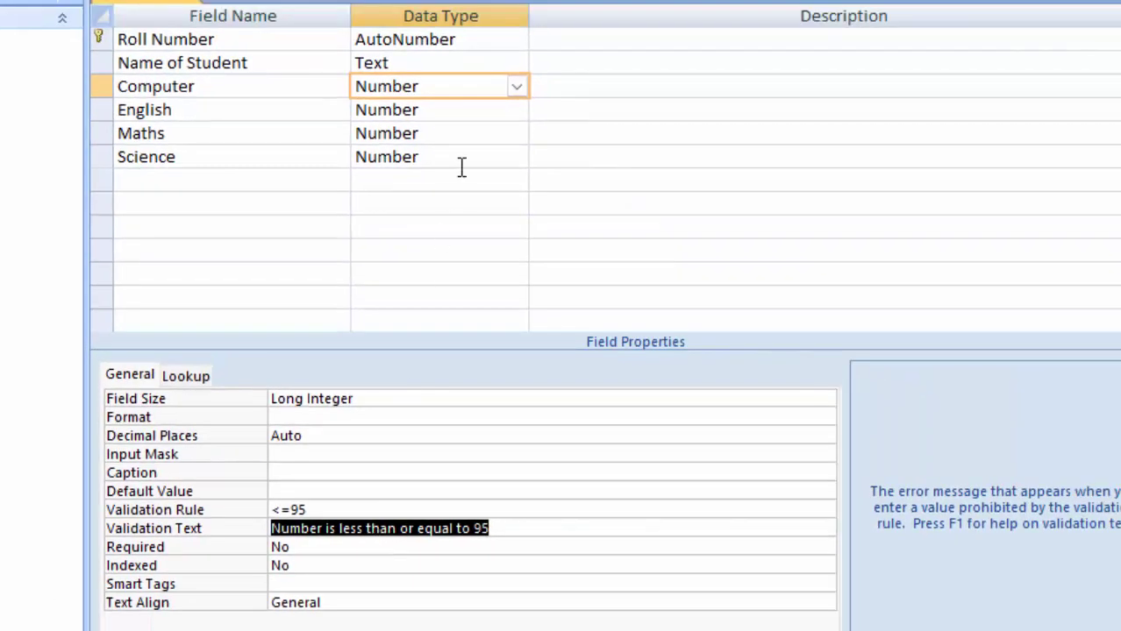
Step: Give English the message 'Number is less than or equal to 95' and the rule <=95
left_click(464, 112)
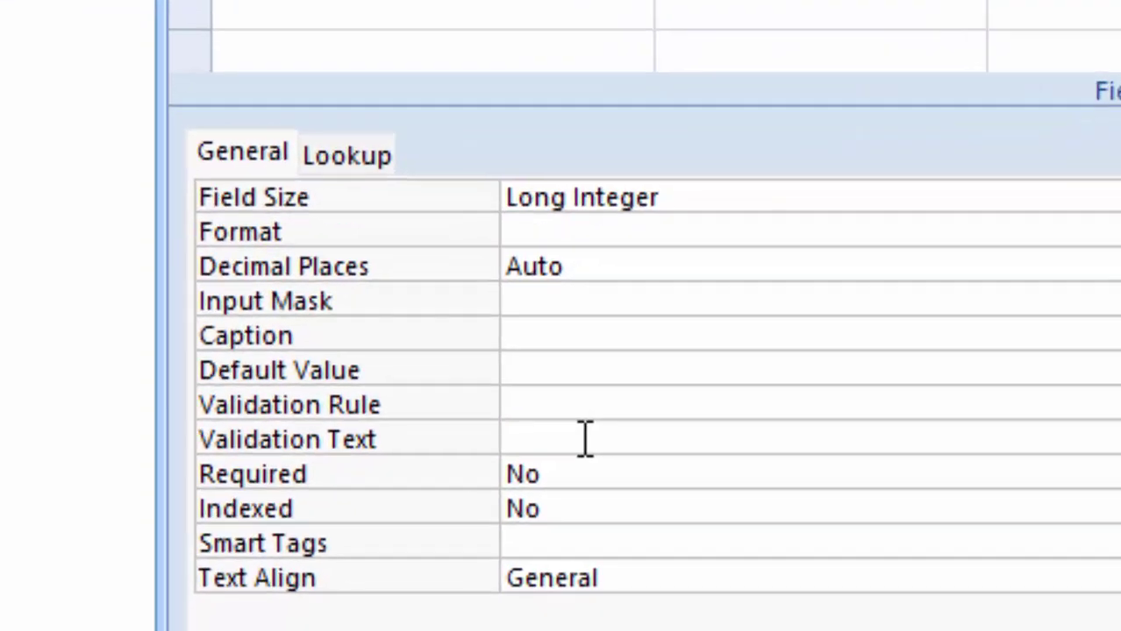
left_click(312, 528)
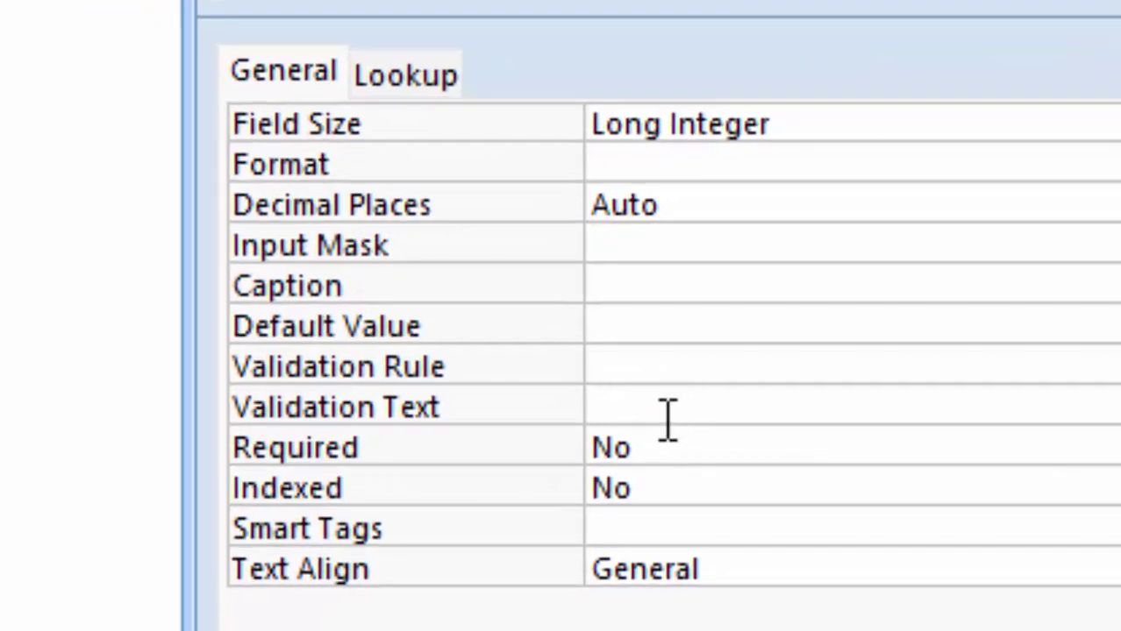
type("Number is less than or equal to 95")
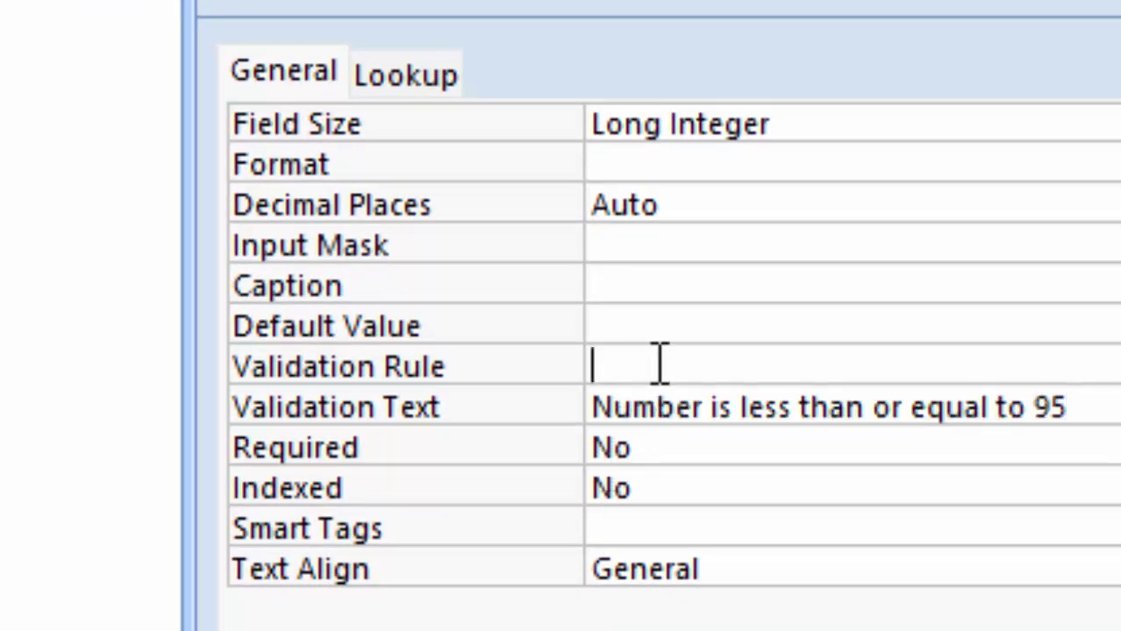
type("<=")
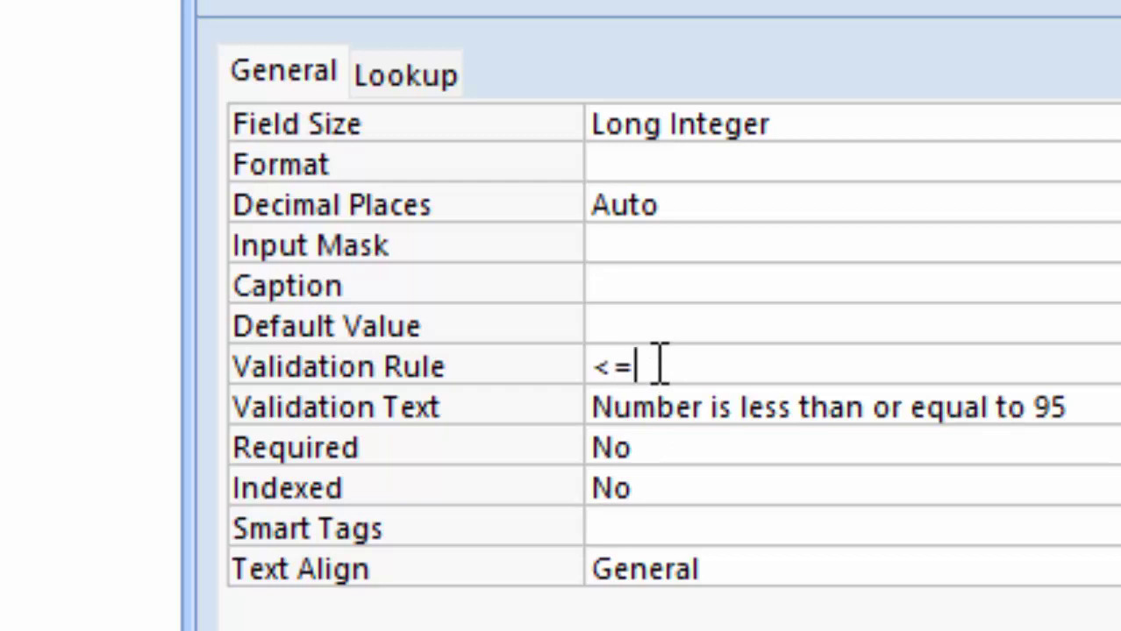
type("95")
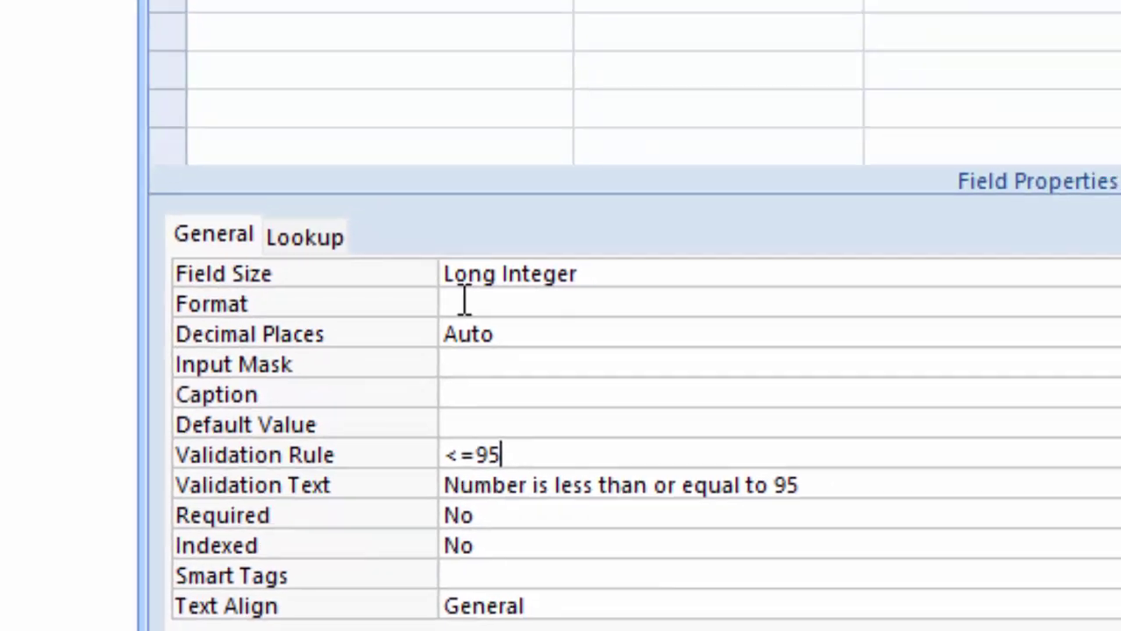
left_click(435, 178)
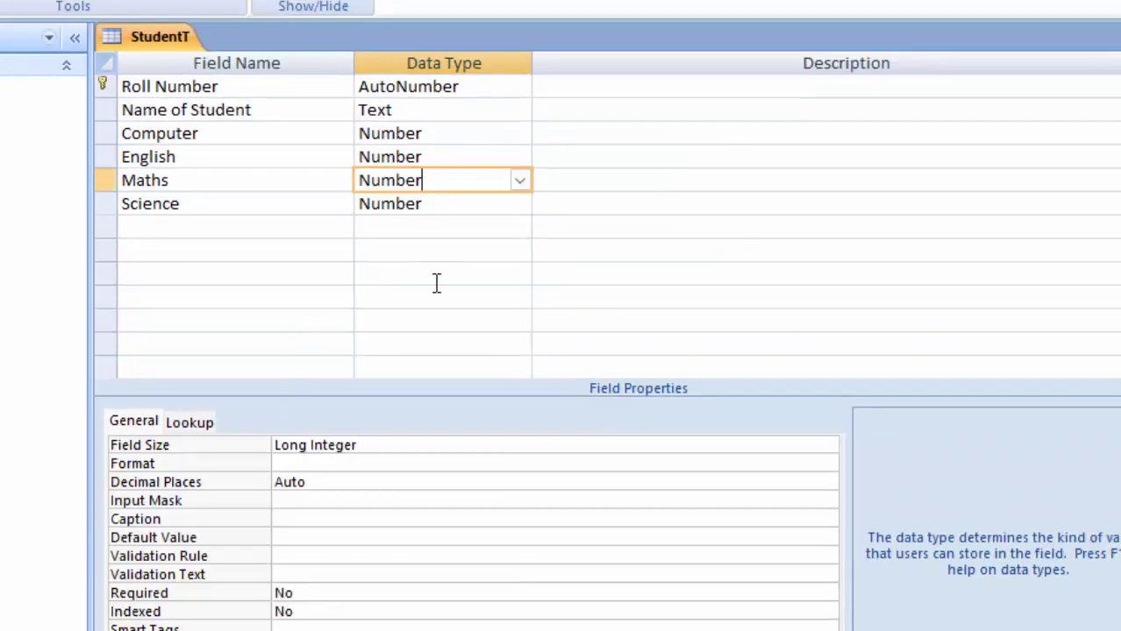
Step: Give Maths the validation message 'Number is less than or equal to 75' and rule <=75
left_click(287, 575)
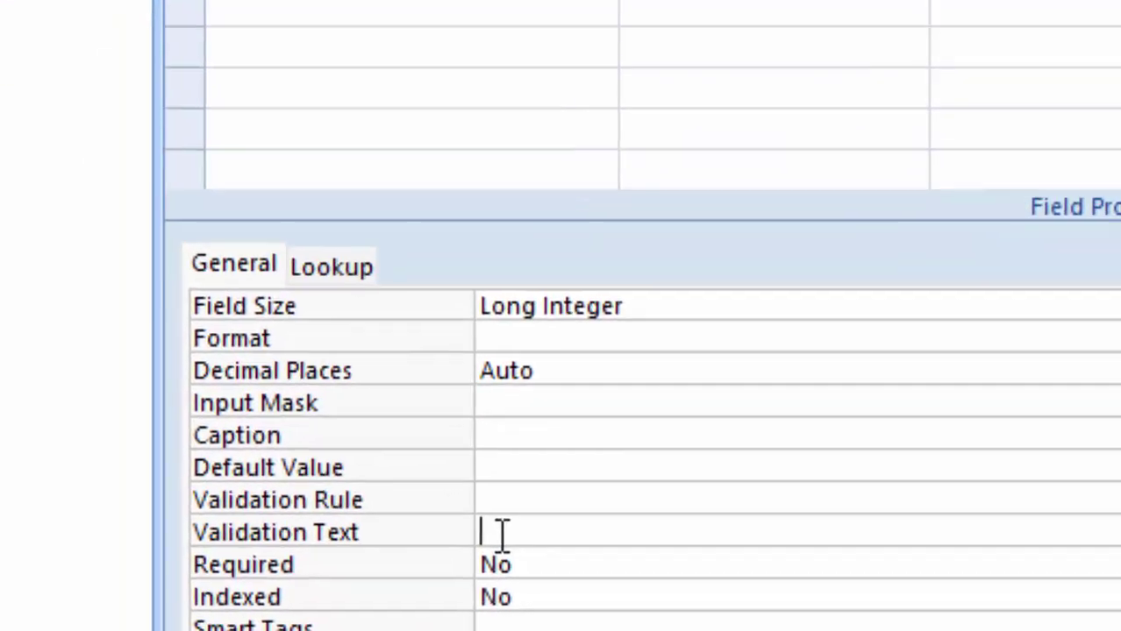
type("Number is less than or equal to 95")
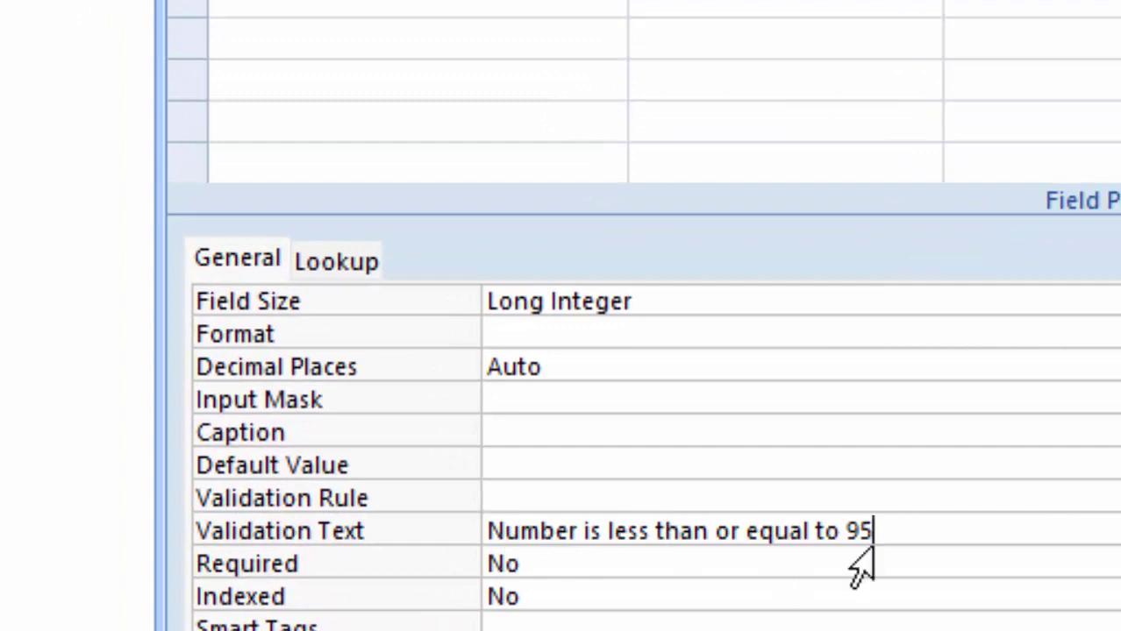
key("BackSpace")
key("BackSpace")
type("5")
type("=")
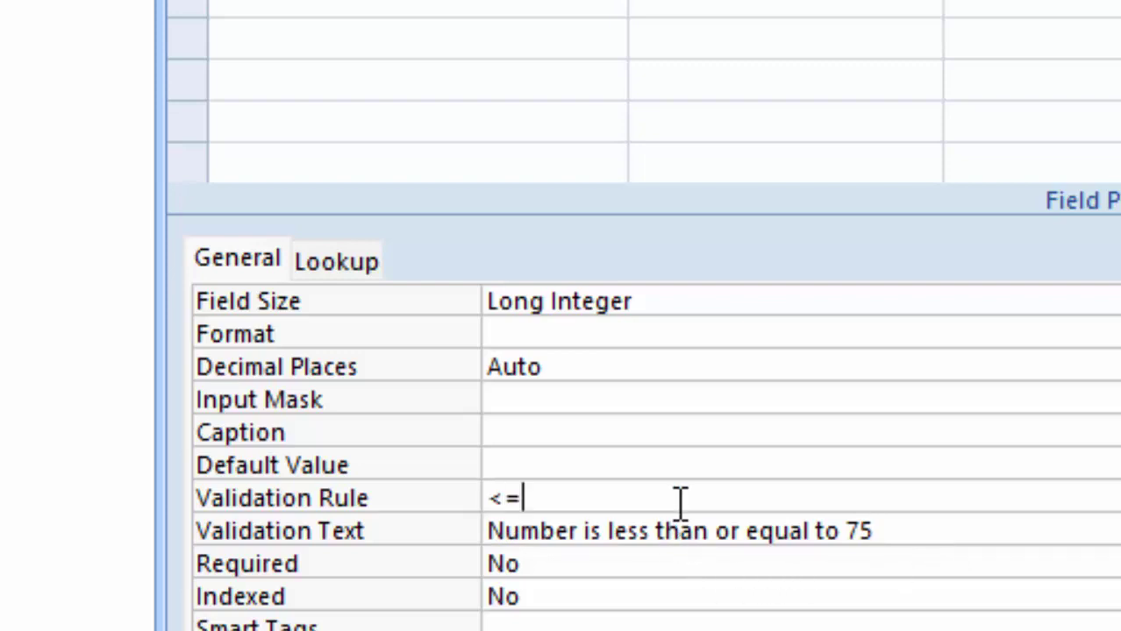
type("75")
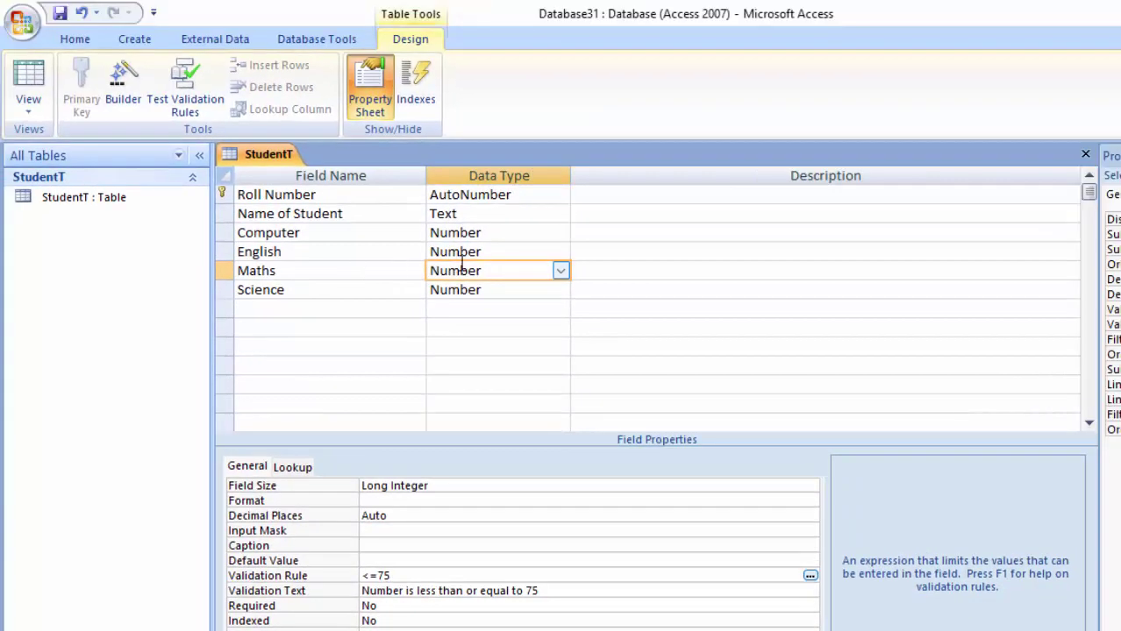
left_click(534, 291)
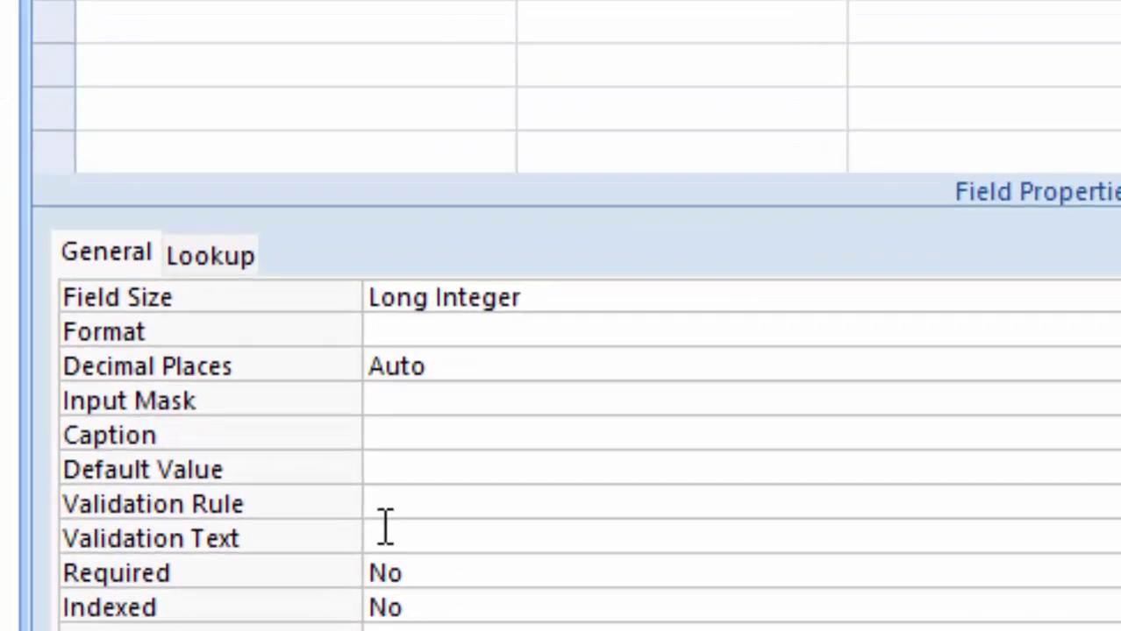
left_click(371, 586)
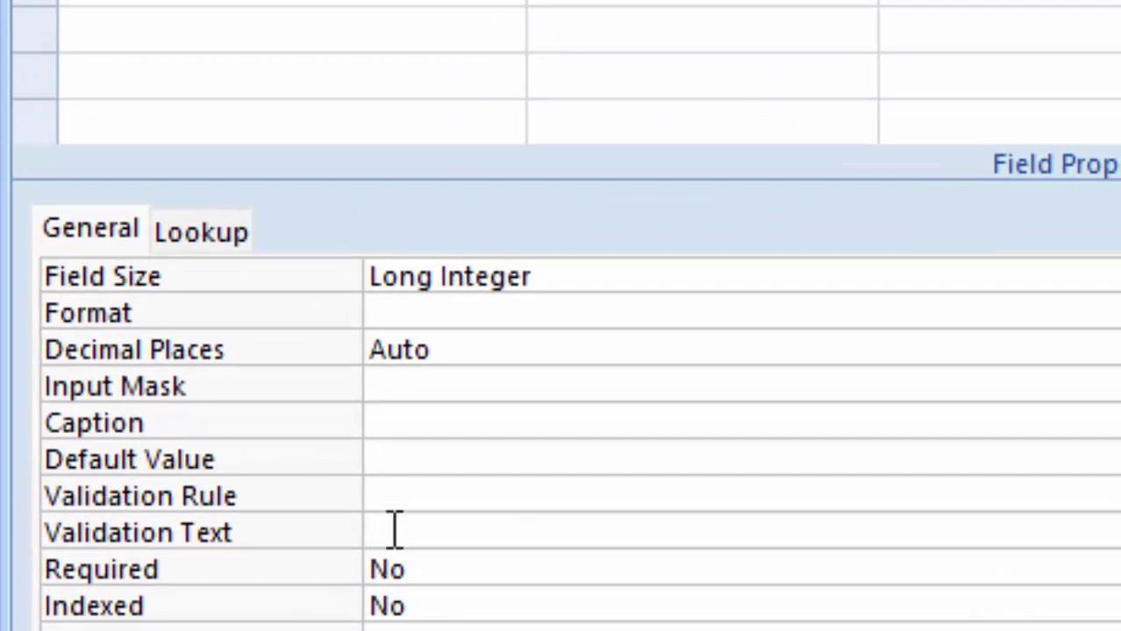
Step: Set Science's validation message to 'Number is less than or equal to 50' and rule to <=50
type("Number is less than or equal to 95")
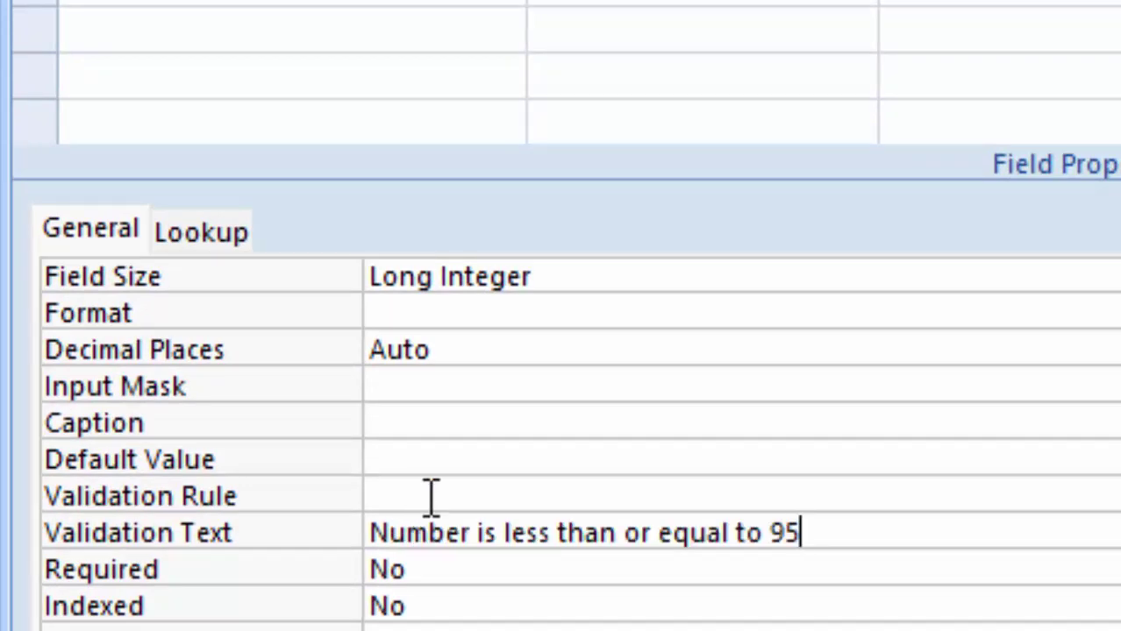
left_click(431, 496)
key("BackSpace")
key("BackSpace")
type("5")
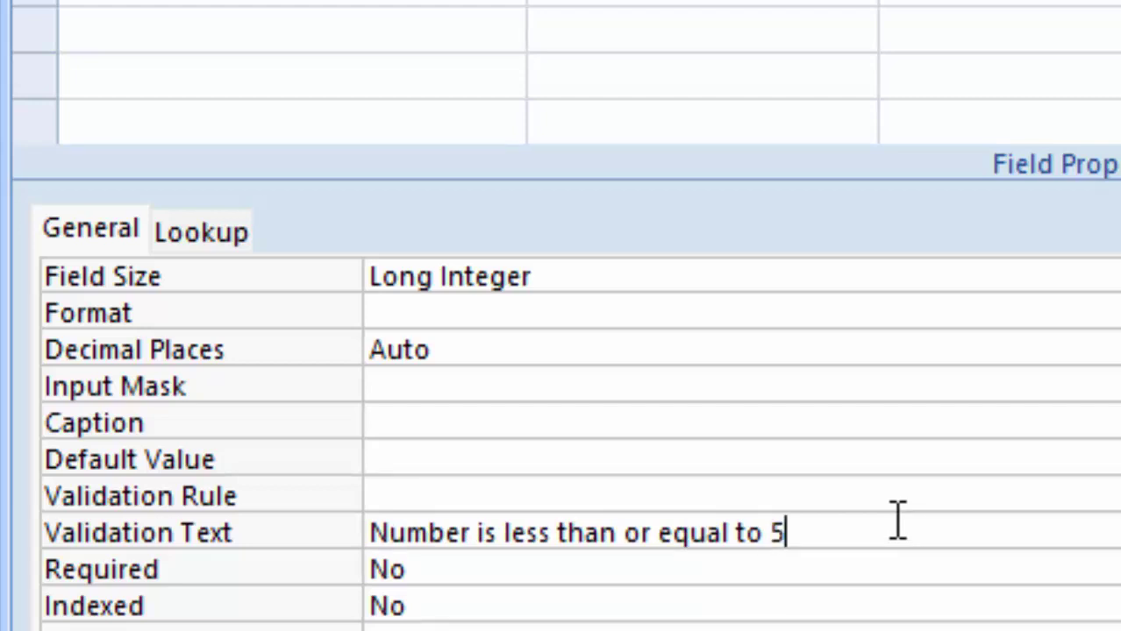
type("0")
left_click(561, 488)
type("<=5")
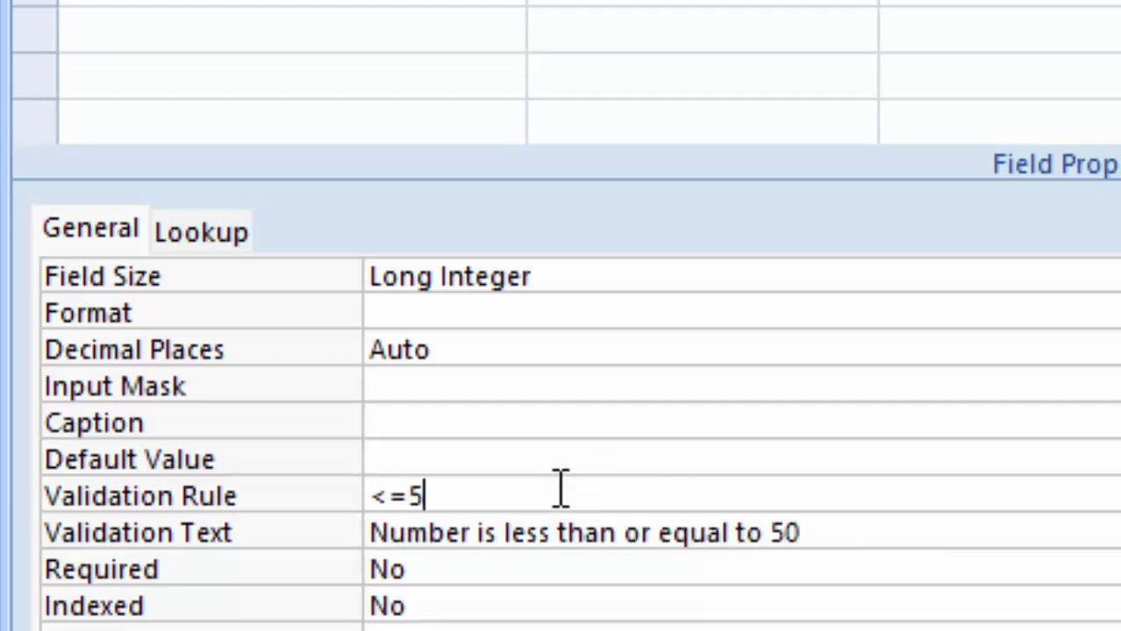
type("0")
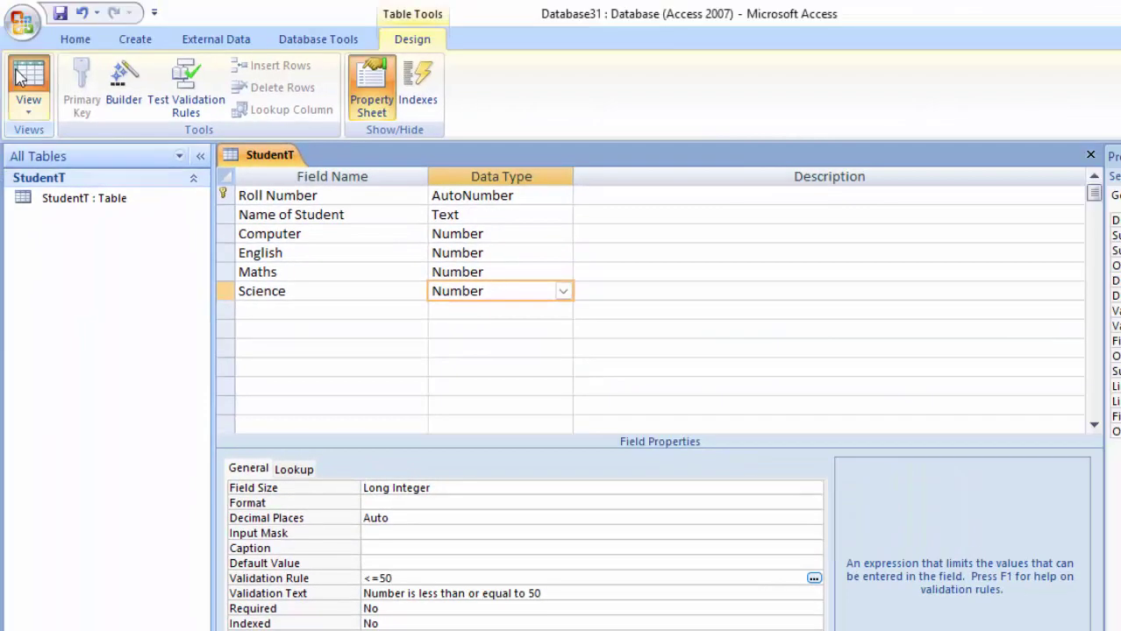
Step: Save StudentT, test existing data, and keep the English, Maths and Science rules
left_click(28, 88)
left_click(633, 428)
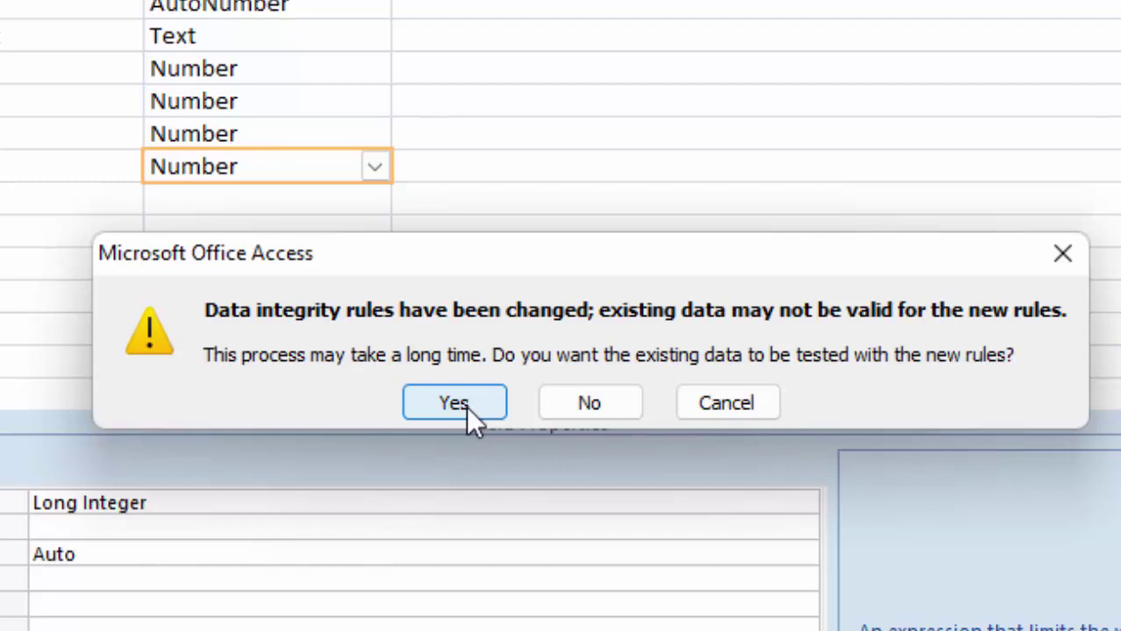
left_click(465, 405)
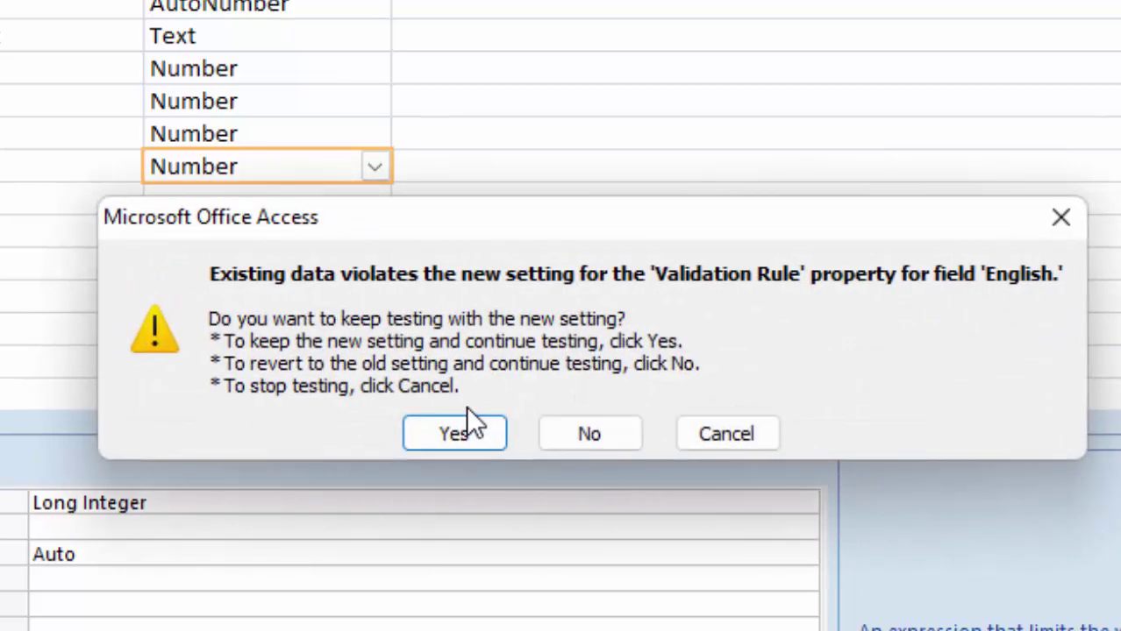
left_click(466, 424)
left_click(466, 422)
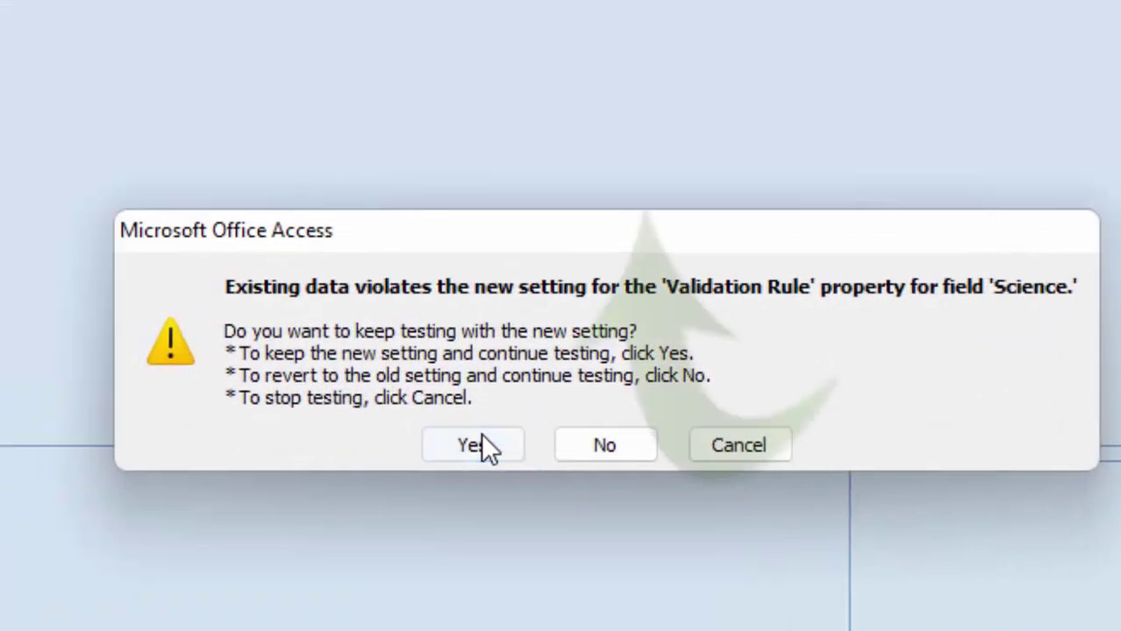
left_click(480, 433)
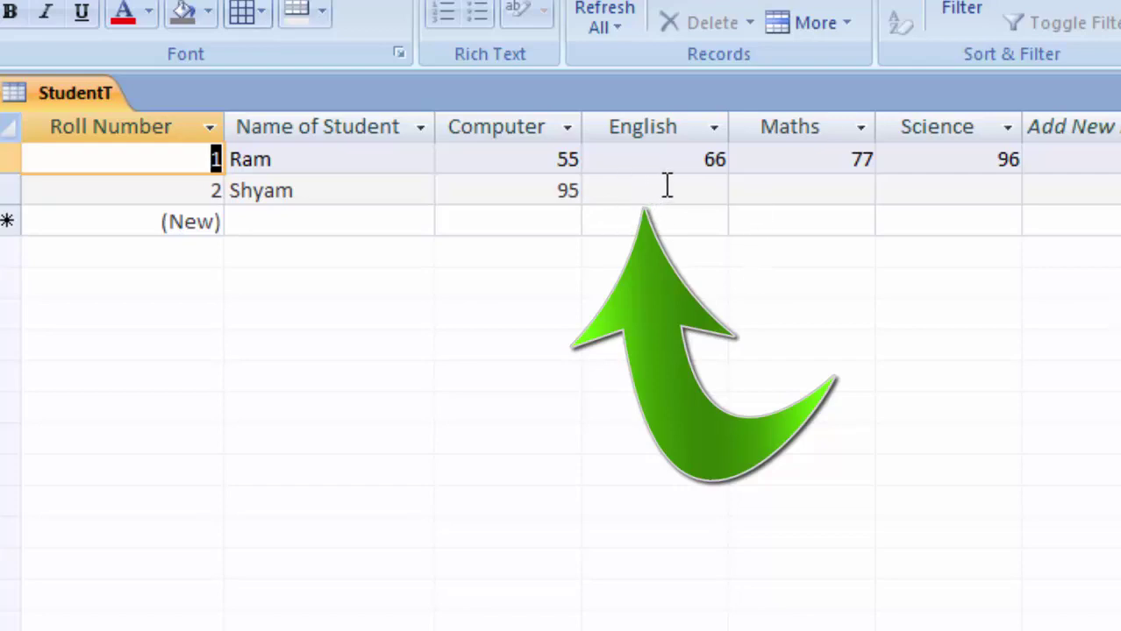
Step: Delete Ram's Computer, Science, Maths and English marks and Shyam's Computer mark 95
left_click(545, 162)
left_click_drag(545, 161, 610, 170)
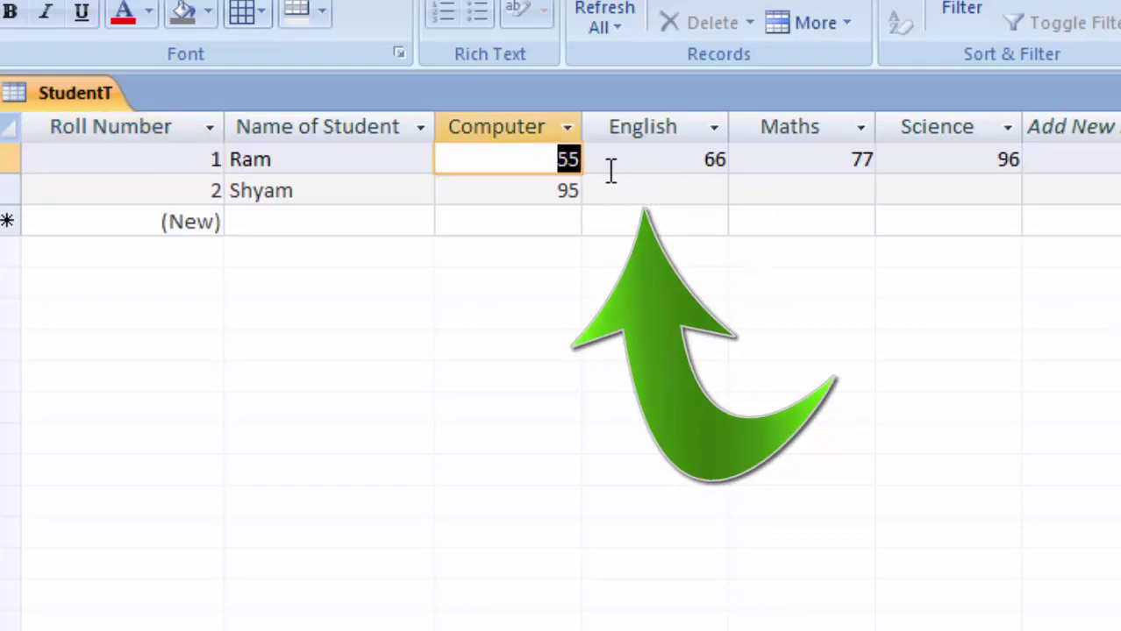
key("Delete")
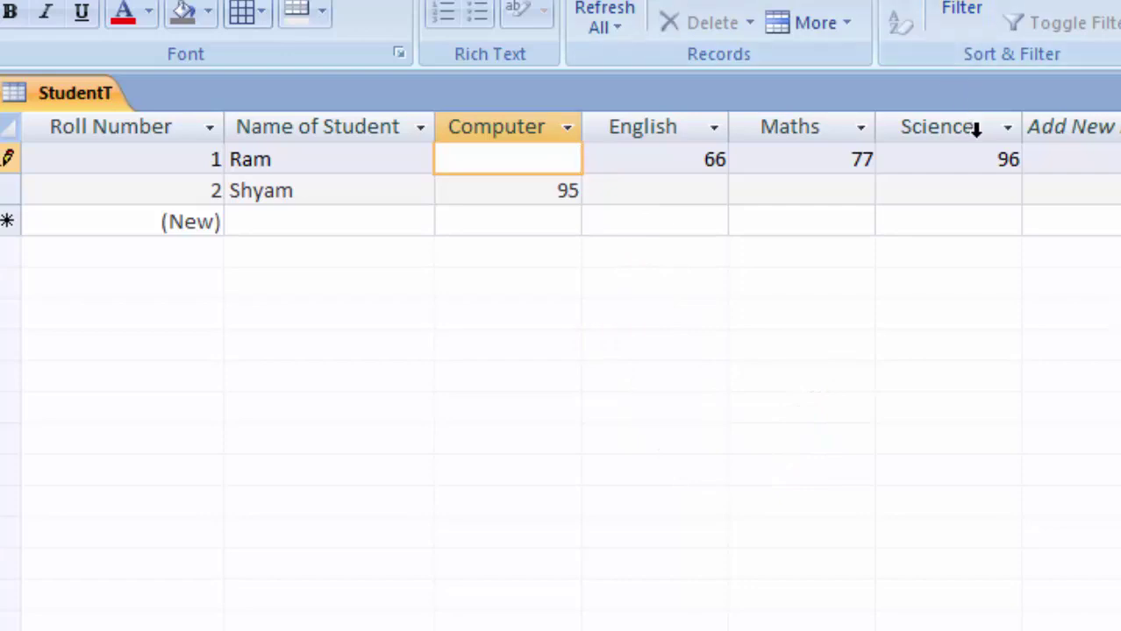
left_click_drag(994, 159, 1022, 158)
key("Delete")
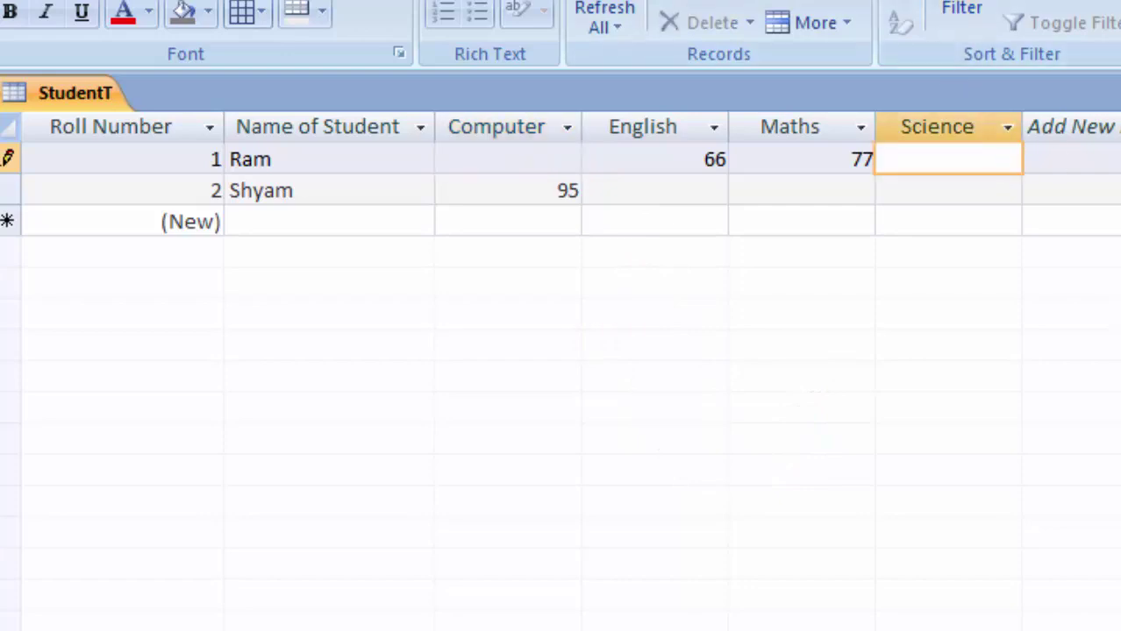
left_click_drag(849, 163, 928, 165)
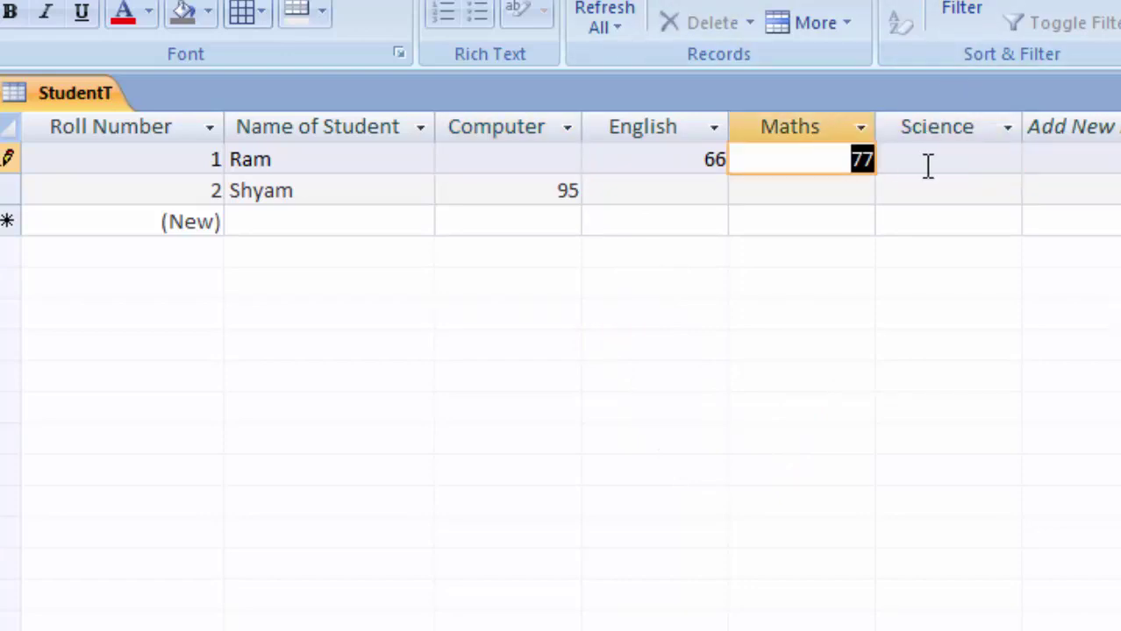
key("Delete")
left_click(700, 159)
key("Delete")
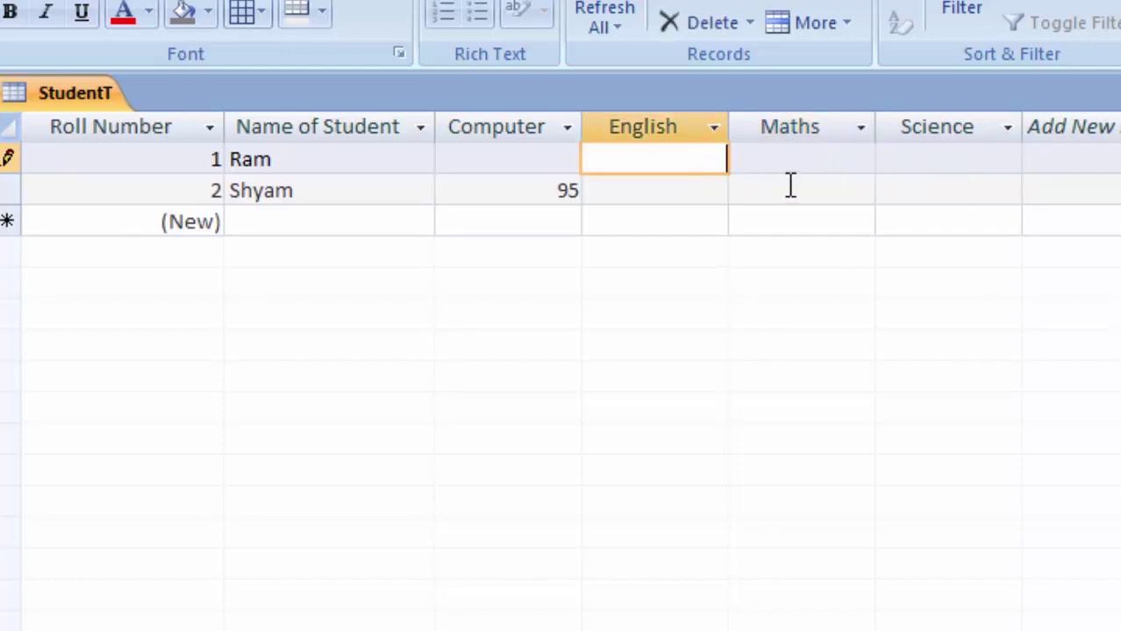
left_click_drag(528, 191, 628, 193)
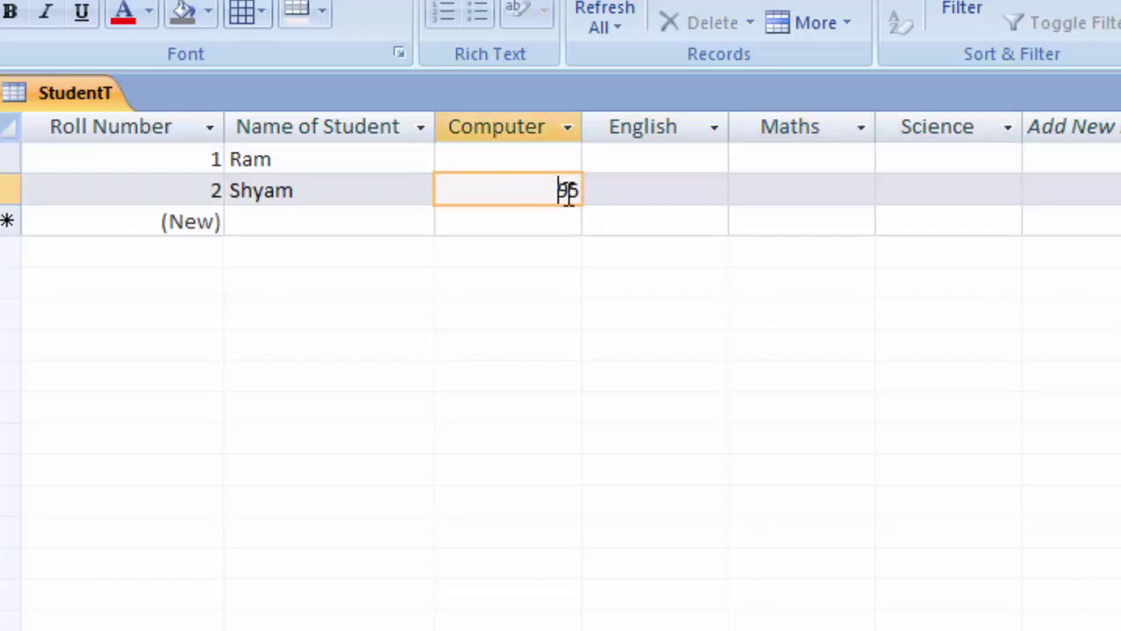
key("Delete")
left_click(520, 156)
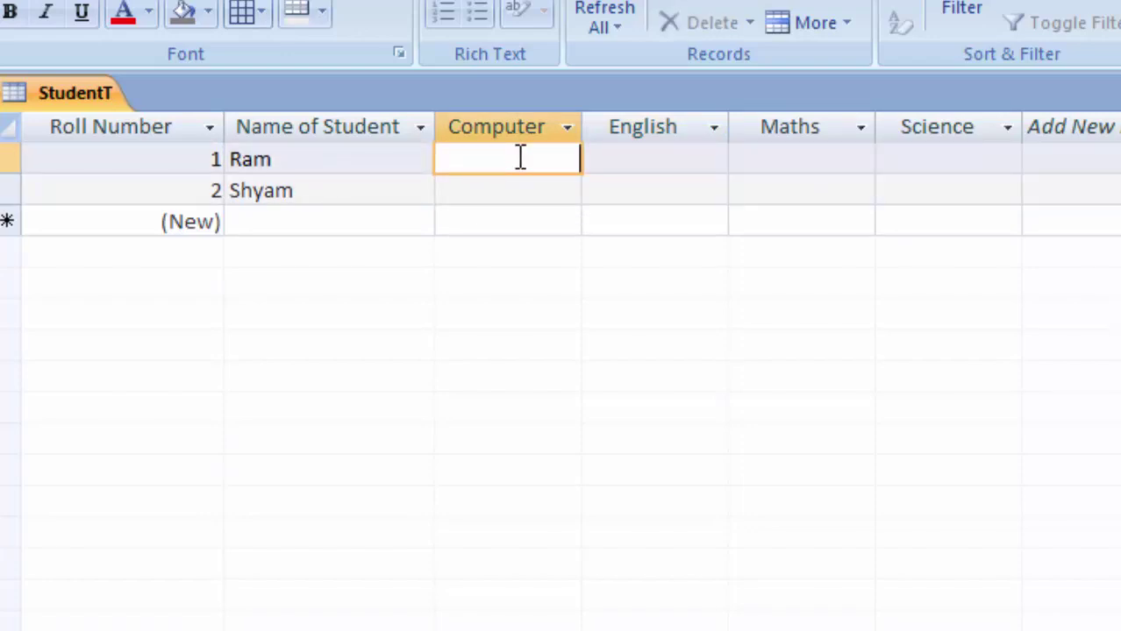
Step: Enter Ram's marks Computer 77 (after 96 is rejected), English 90 and Maths 66
type("96")
key("Return")
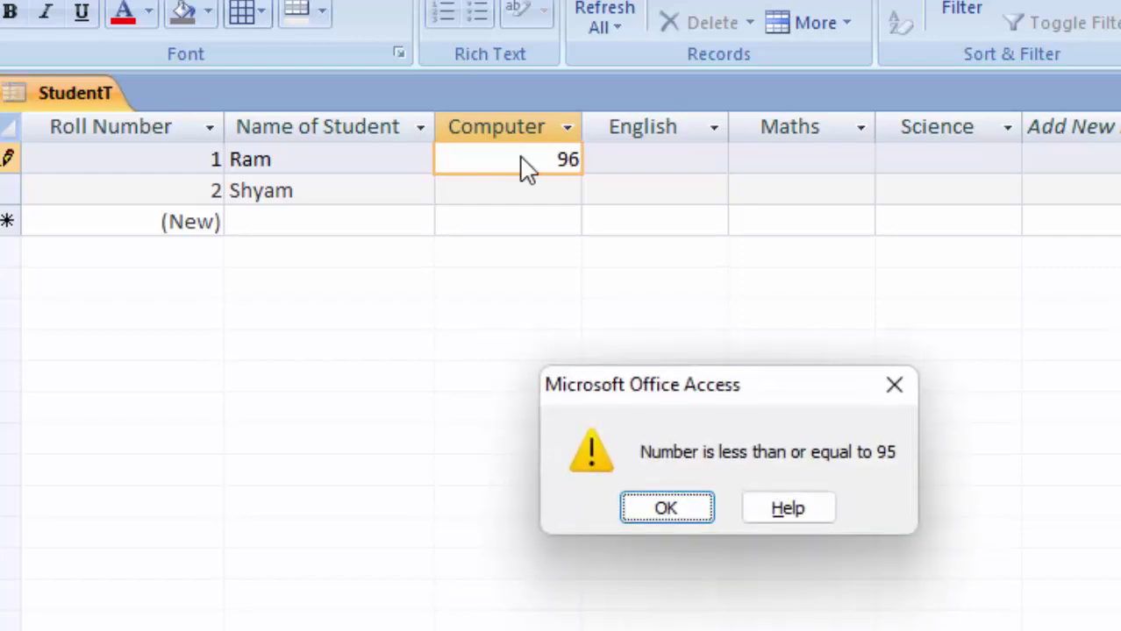
left_click(669, 507)
key("BackSpace")
key("BackSpace")
type("77")
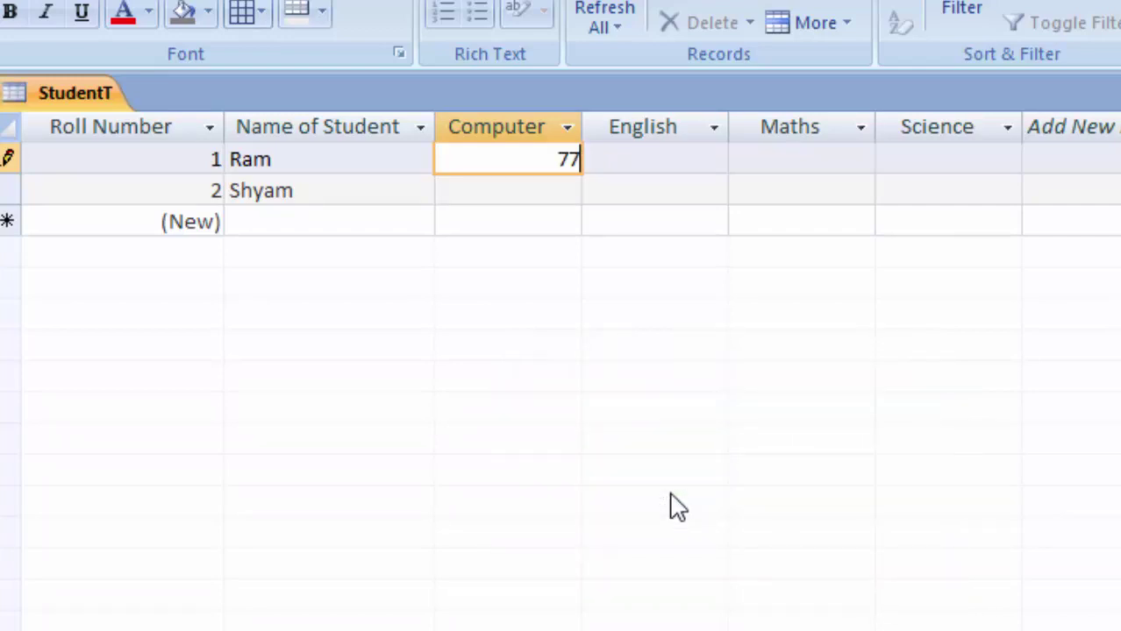
key("Tab")
type("9")
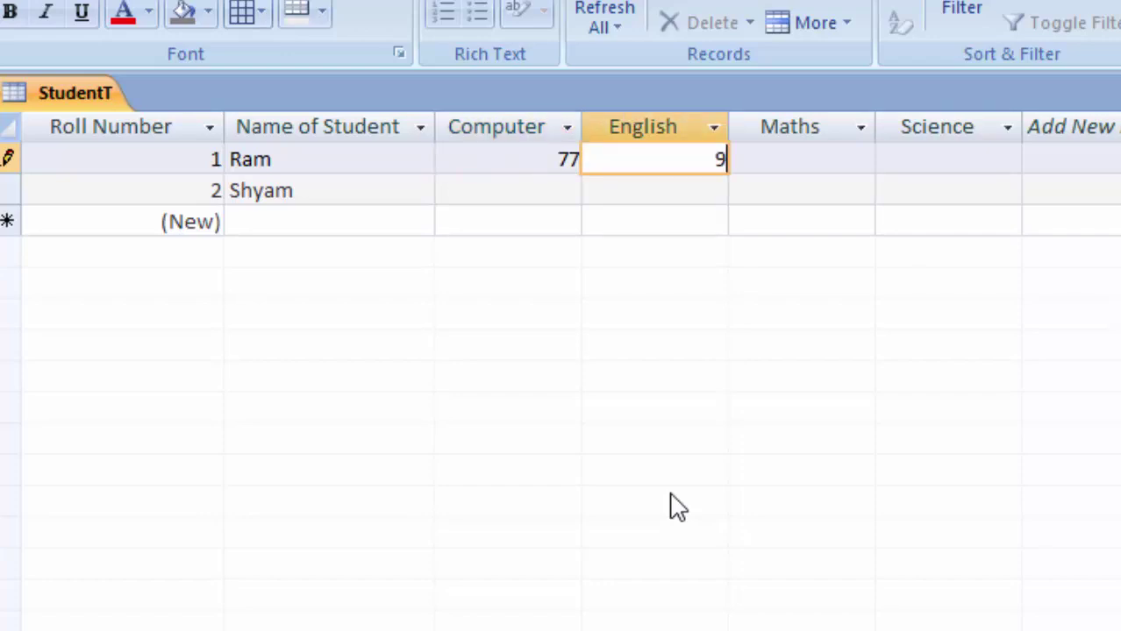
type("0")
key("Tab")
type("66")
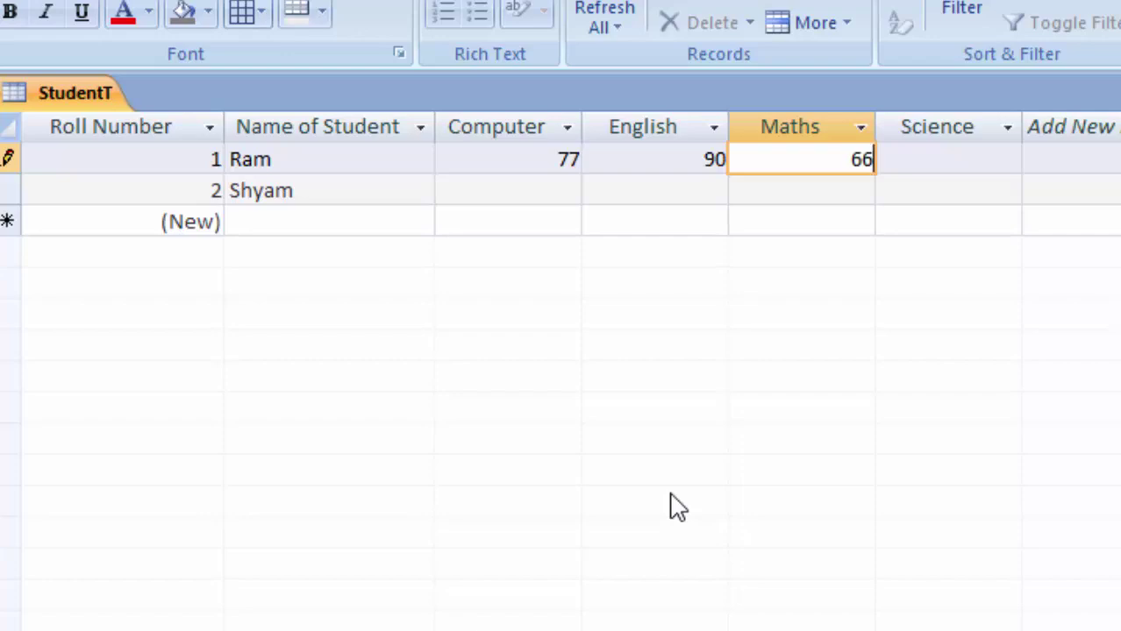
key("Tab")
type("55")
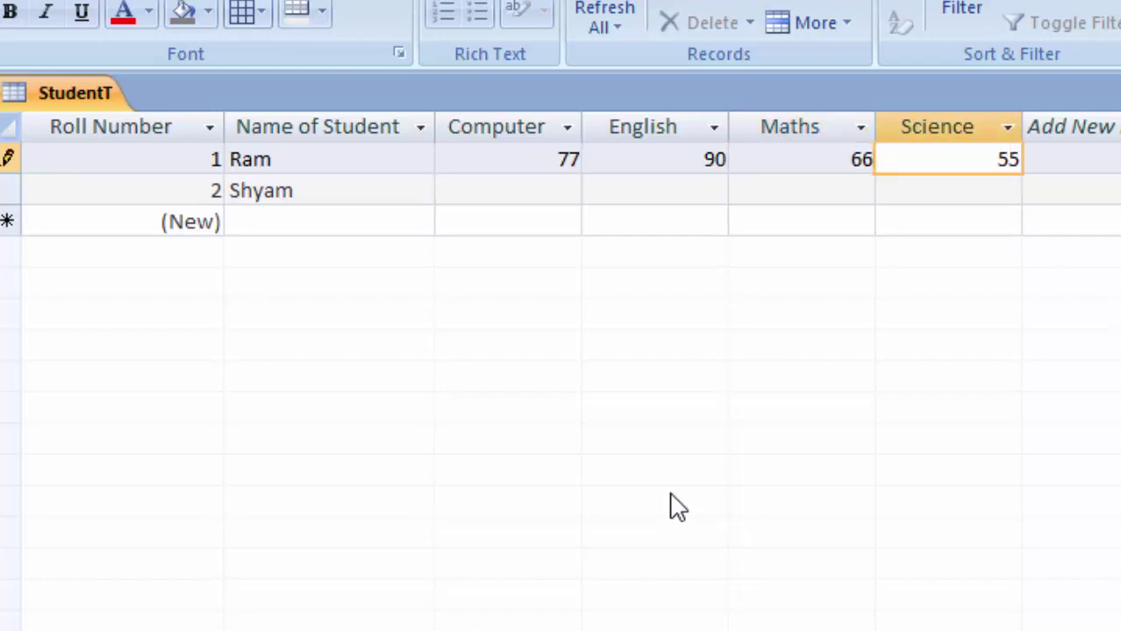
Step: Set Ram's Science mark to 50 after 55 and 52 are rejected by the rule
key("Tab")
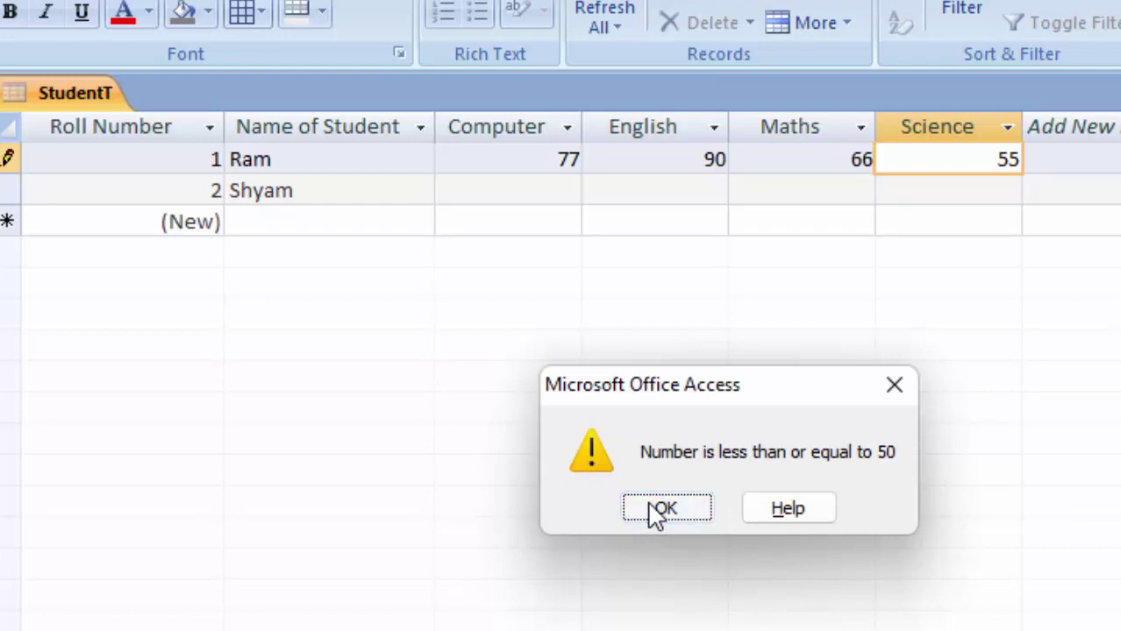
left_click(653, 511)
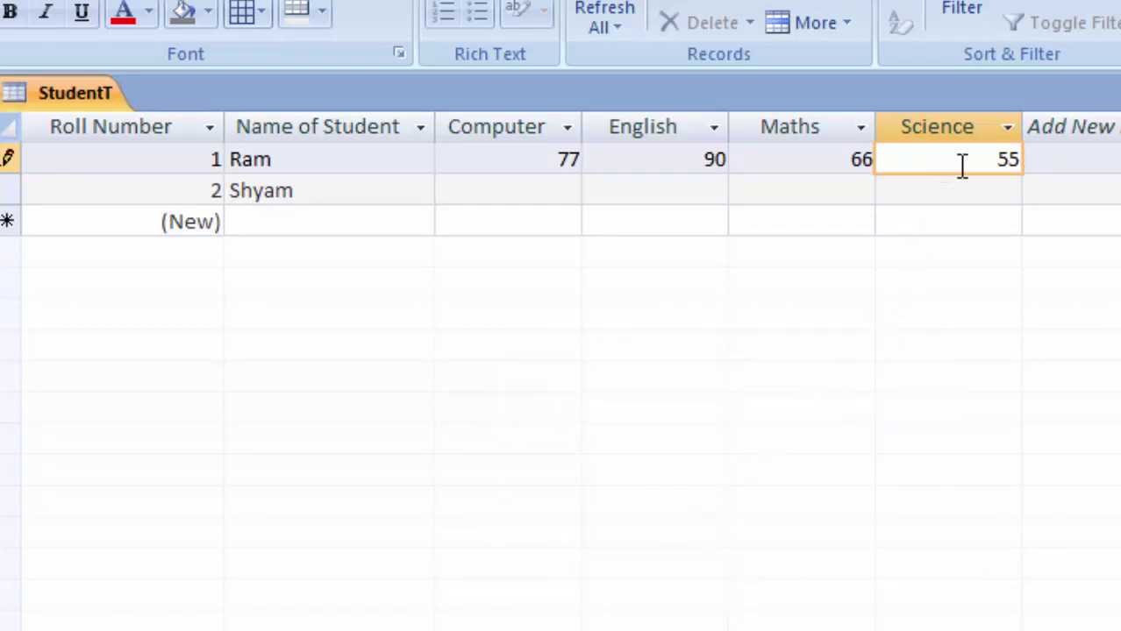
left_click_drag(996, 161, 1030, 176)
key("Delete")
key("Return")
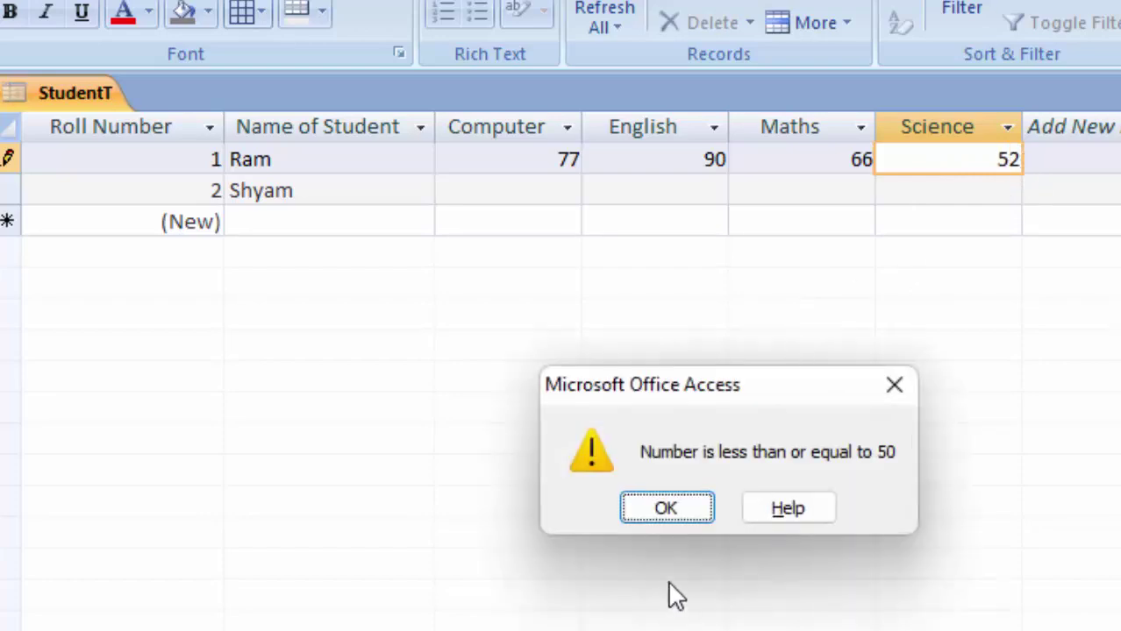
left_click(662, 501)
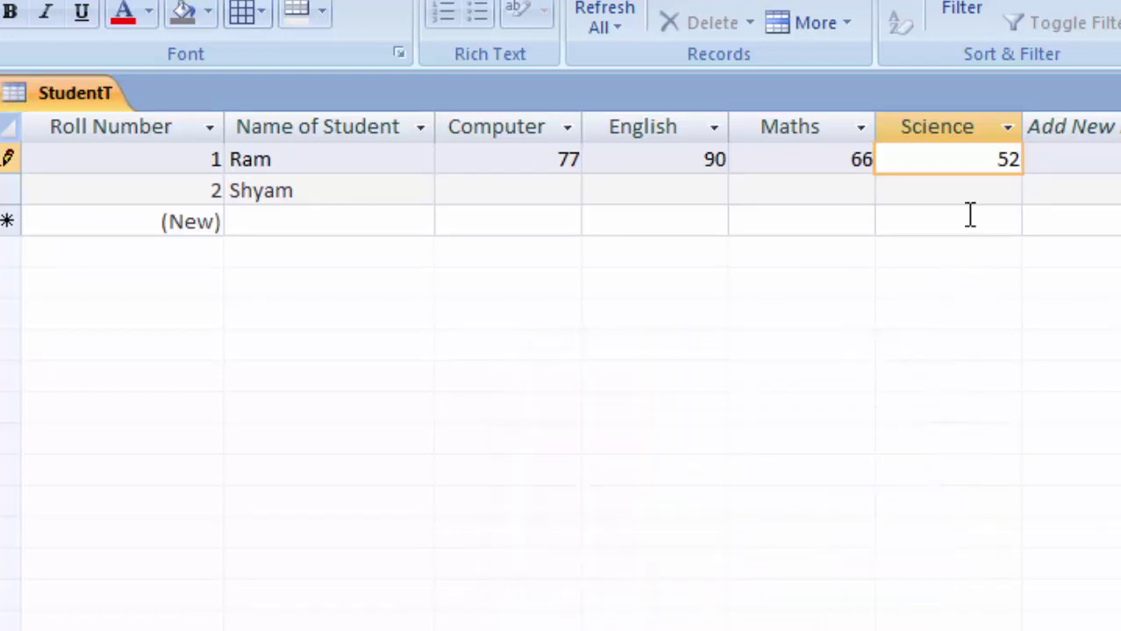
left_click_drag(991, 162, 1030, 175)
key("Delete")
type("0")
key("Return")
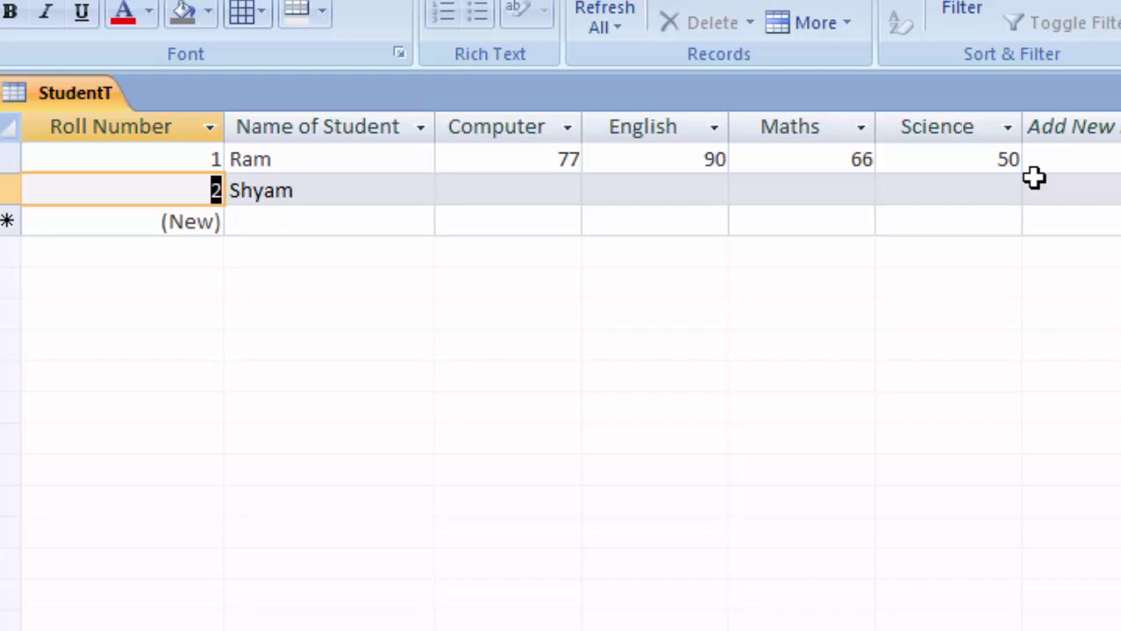
key("Tab")
key("Tab")
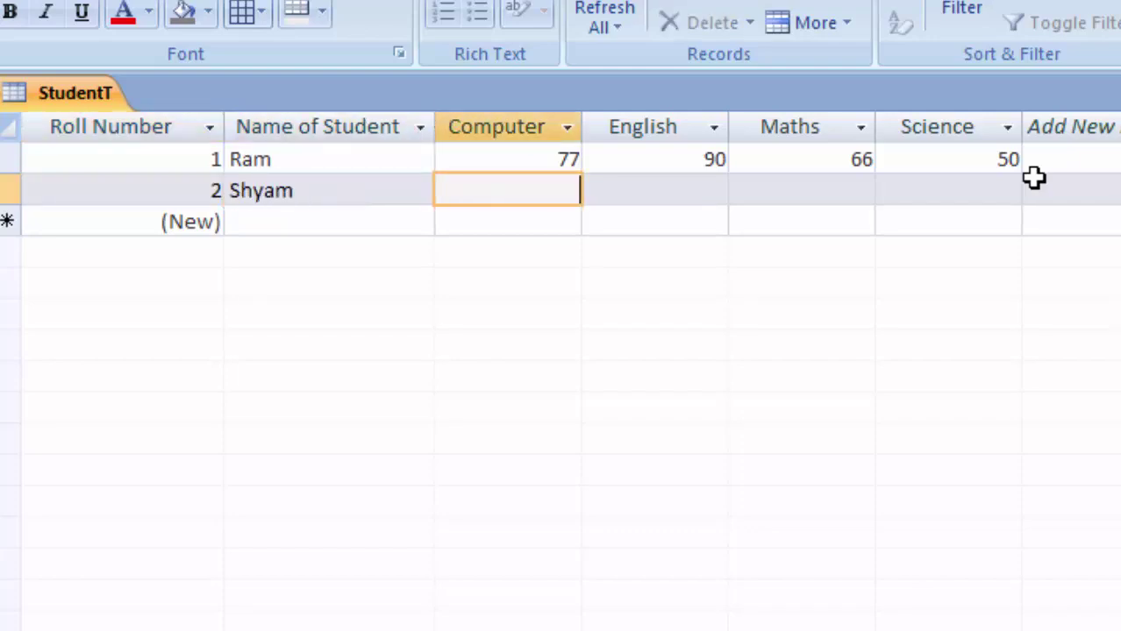
Step: Enter 95 as Shyam's Computer mark and check English's <=95 rule in Design View
type("95")
key("Tab")
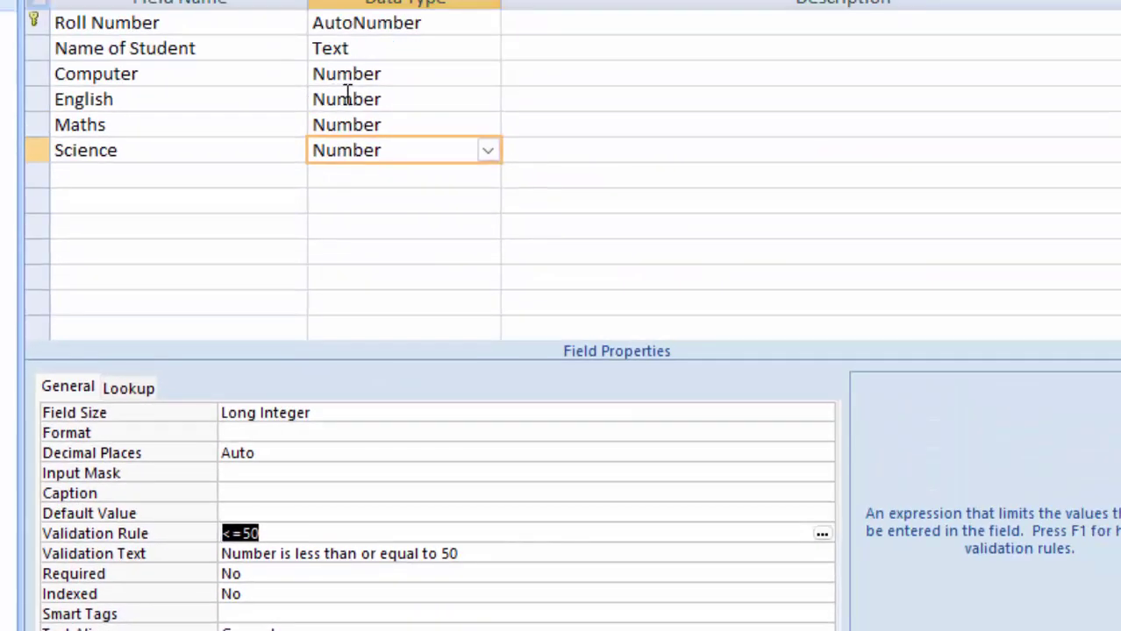
left_click(267, 106)
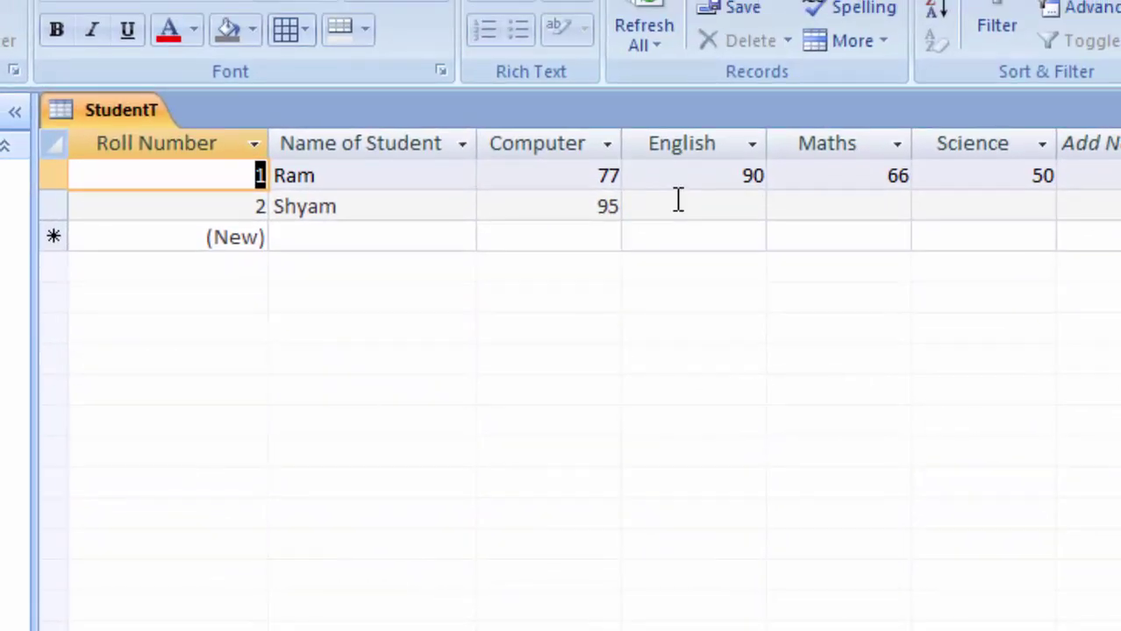
Step: Try 96 as Shyam's English mark, dismiss the rejection, and replace it with 88
left_click(682, 207)
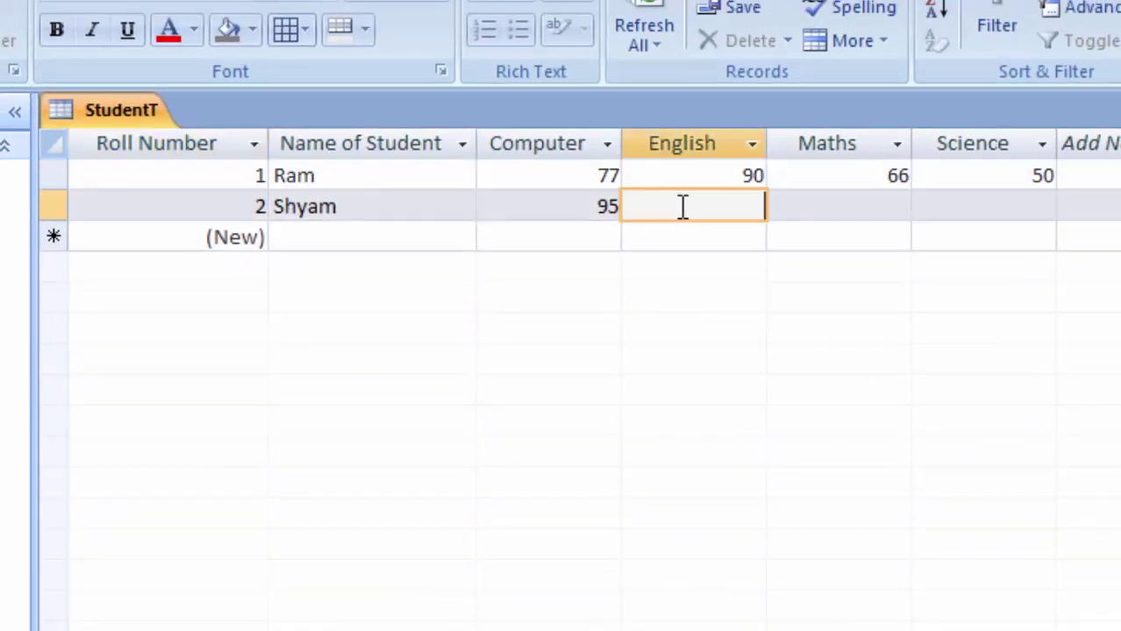
type("6")
key("Return")
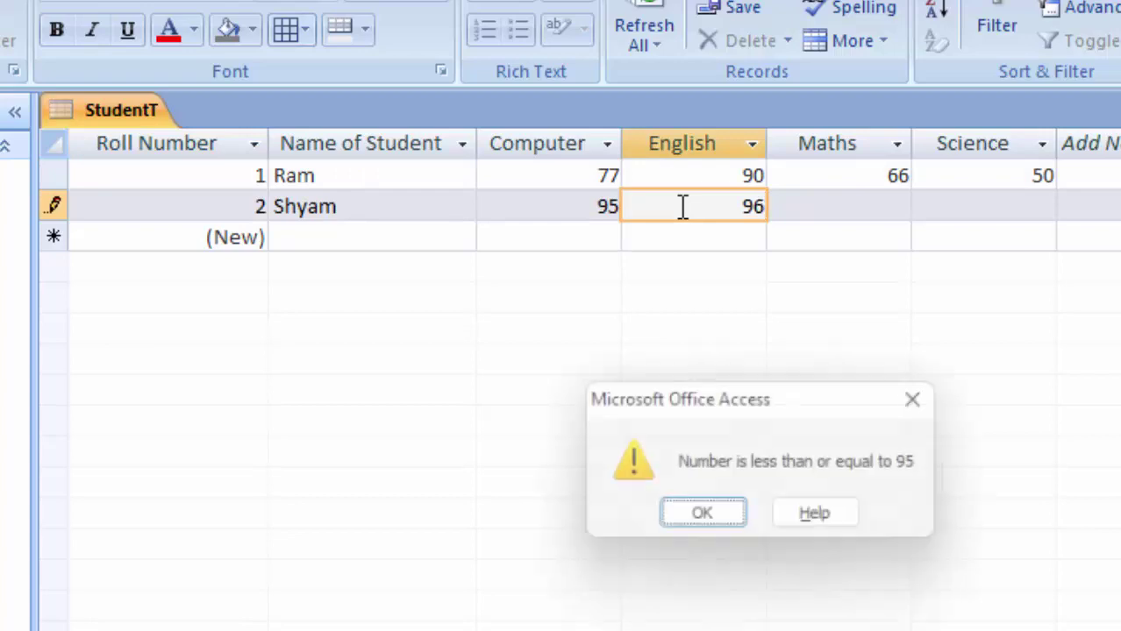
left_click(724, 520)
left_click(730, 207)
left_click_drag(731, 207, 808, 202)
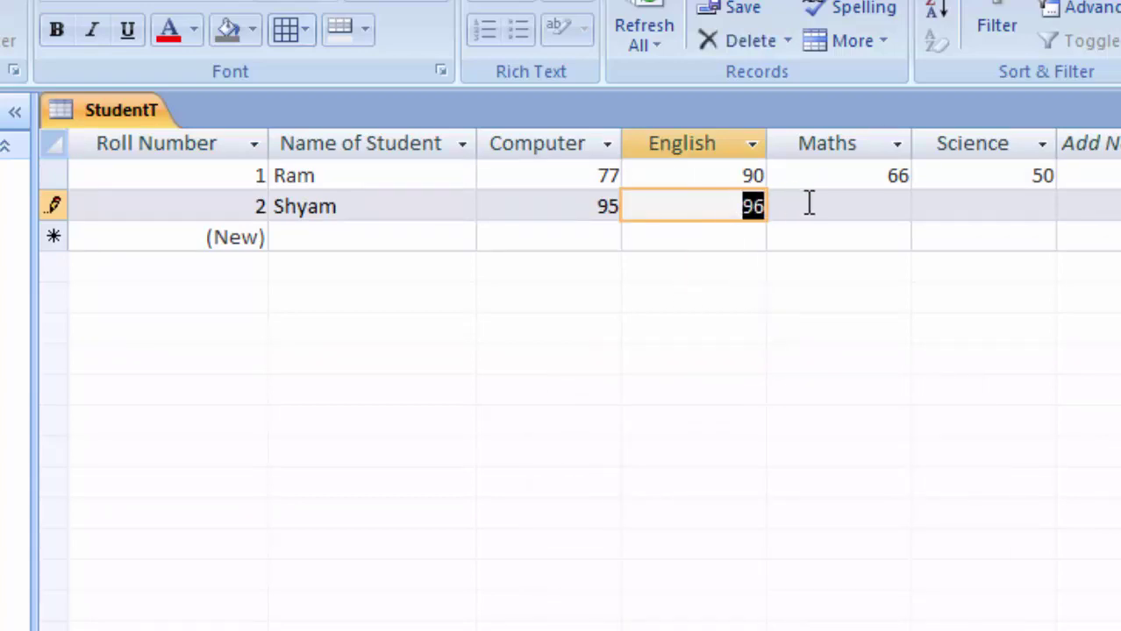
key("Delete")
type("88")
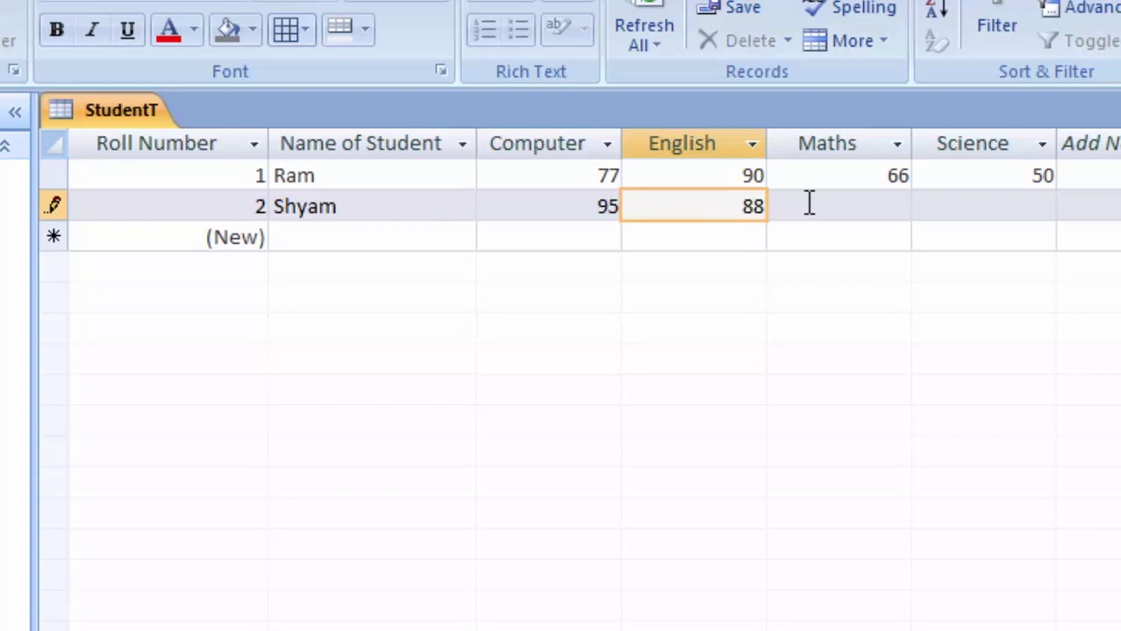
key("Return")
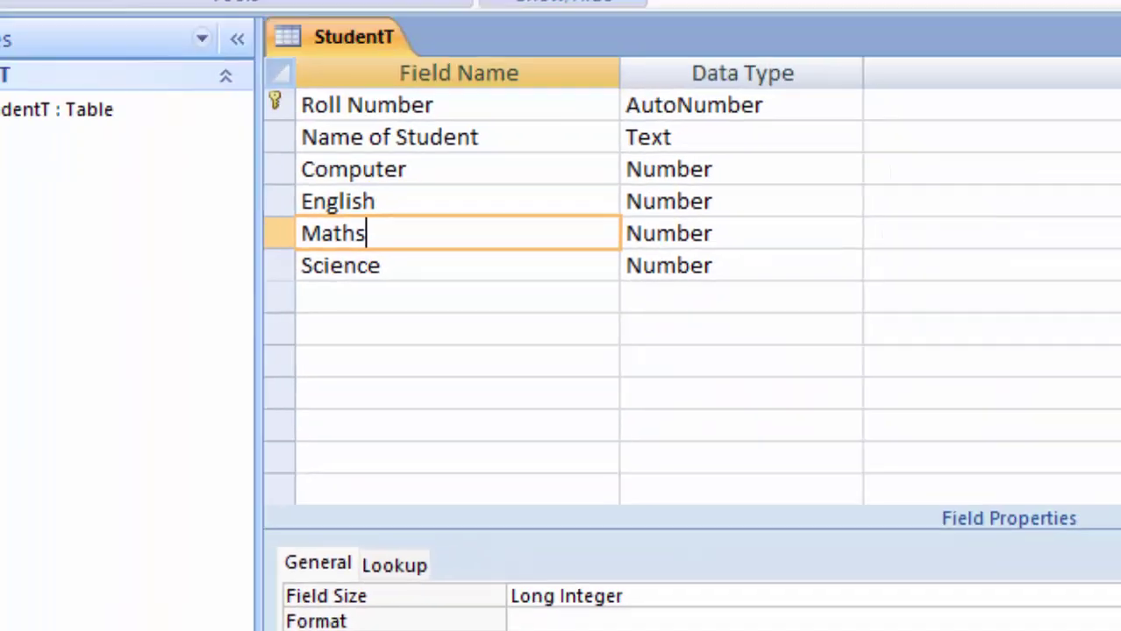
Step: Back in Datasheet View, try 76 as Shyam's Maths mark and dismiss the over-75 warning
left_click(38, 104)
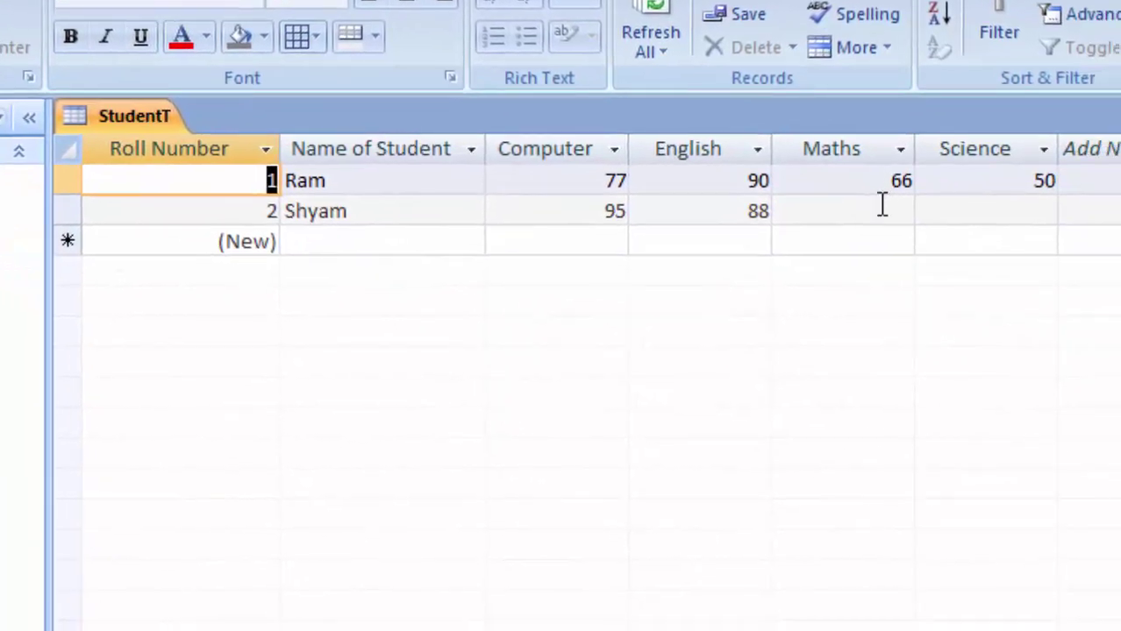
left_click(1095, 304)
type("6")
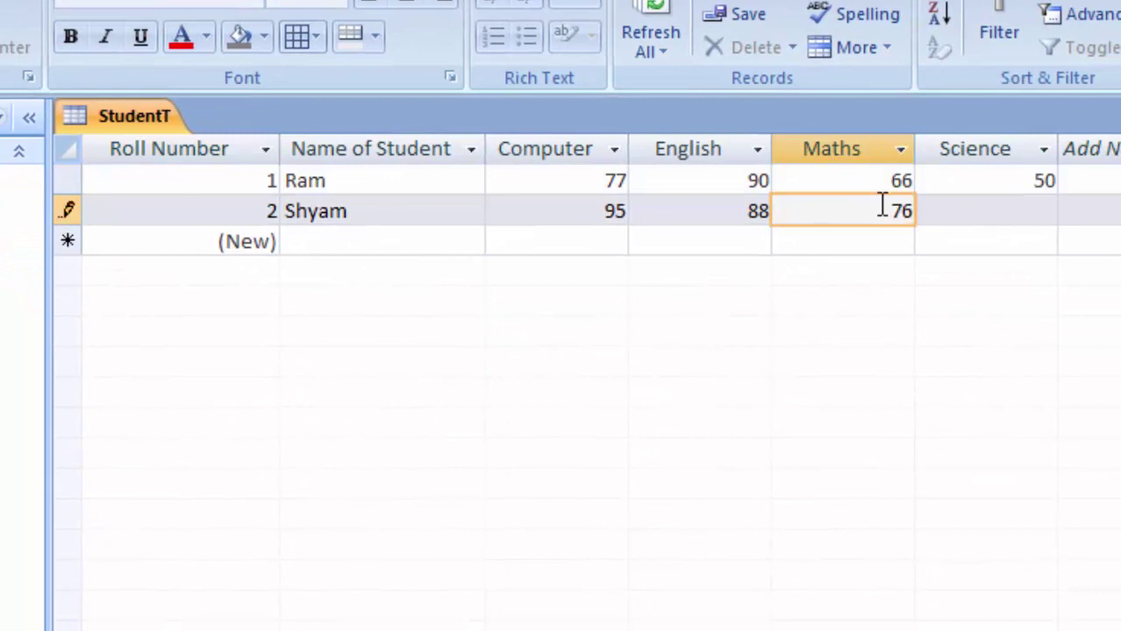
key("Return")
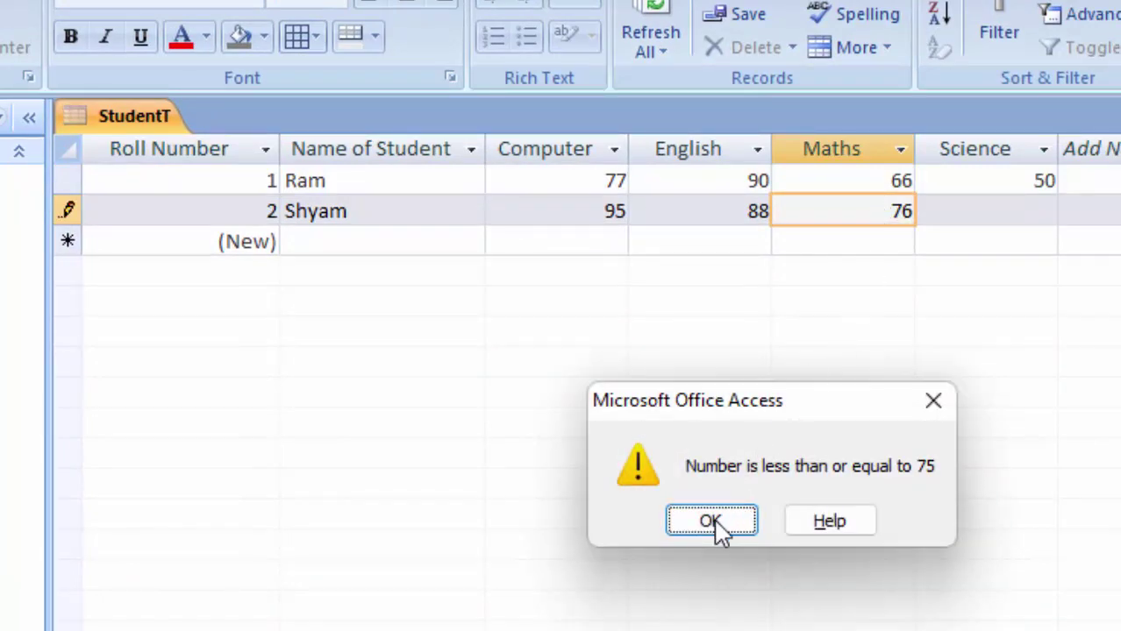
left_click(712, 522)
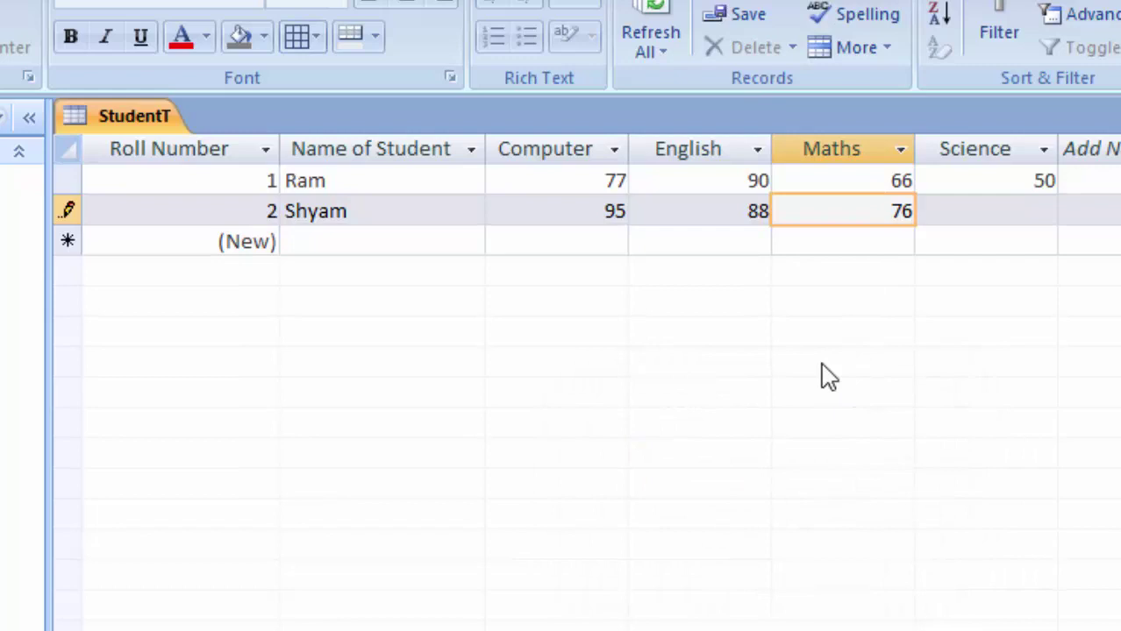